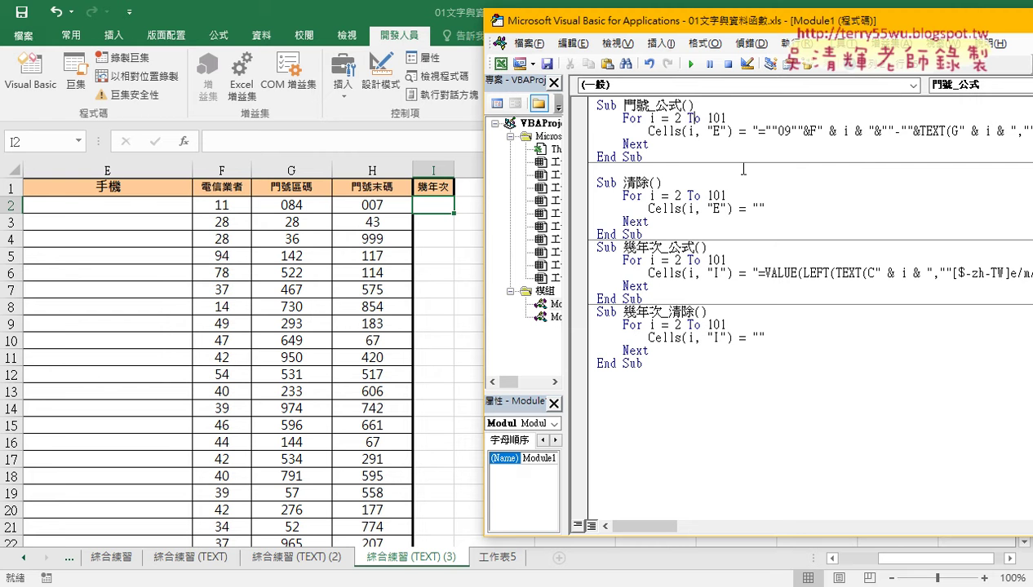
Step: Test-run the 門號_公式 macro to fill column E, then the 清除 macro to empty it
{"action": "left_click", "coordinate": [692, 64]}
{"action": "left_click", "coordinate": [686, 197]}
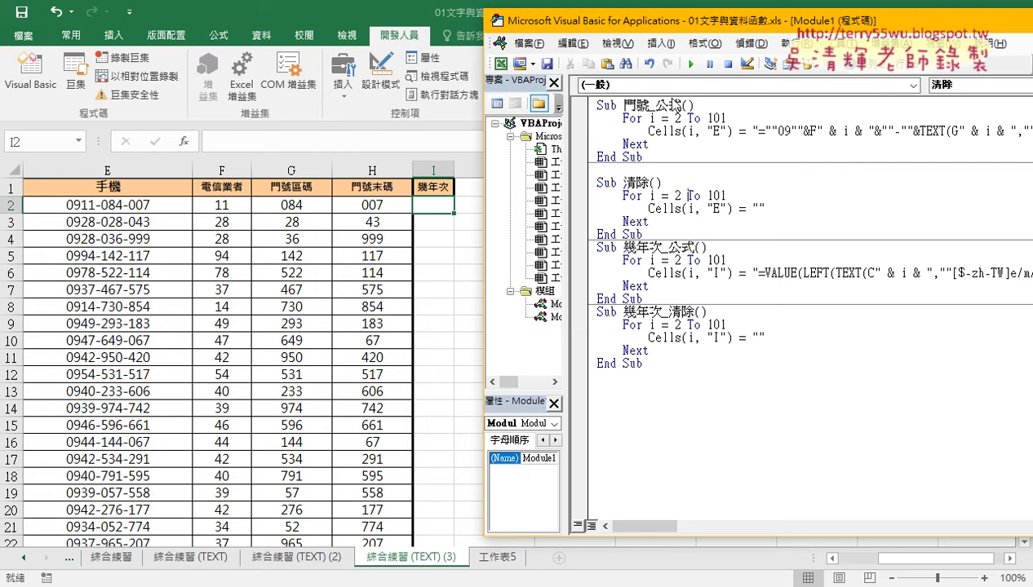
{"action": "left_click", "coordinate": [691, 63]}
Step: Review the procedures' column E and I references and remove the row-number part from the birth-year formula
{"action": "left_click_drag", "start_coordinate": [596, 104], "coordinate": [604, 169]}
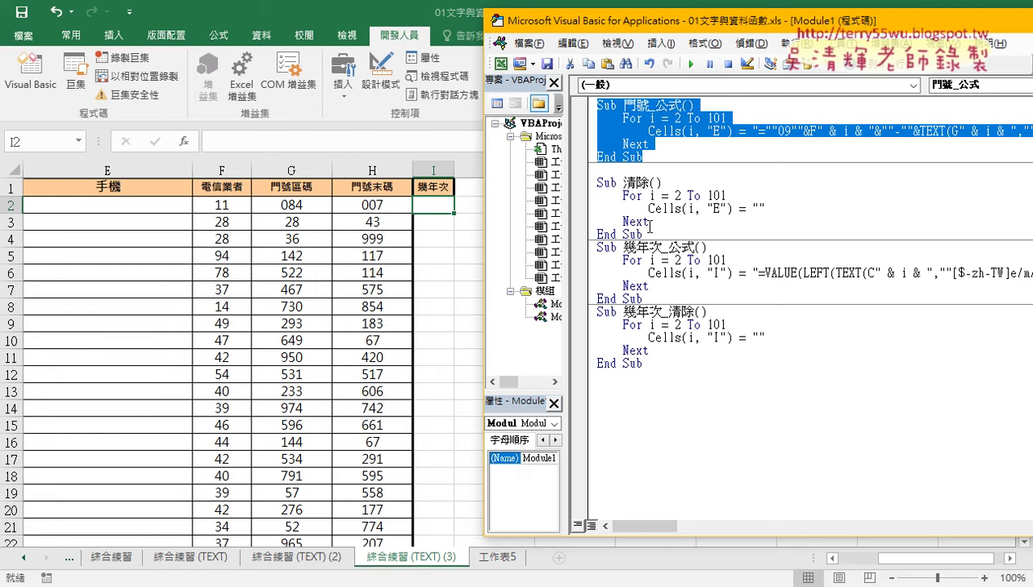
{"action": "left_click_drag", "start_coordinate": [643, 236], "coordinate": [594, 178]}
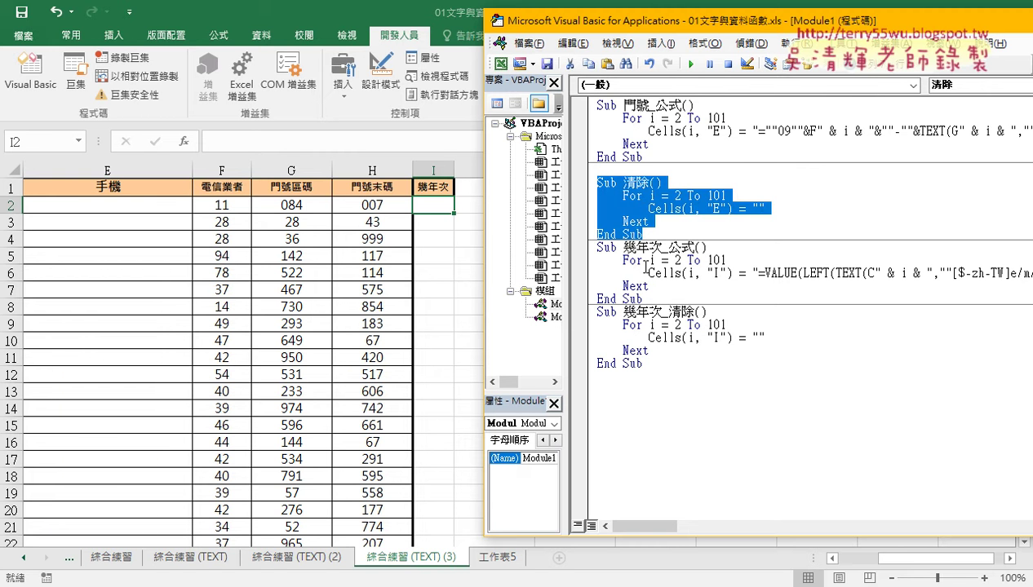
{"action": "left_click_drag", "start_coordinate": [623, 247], "coordinate": [661, 247]}
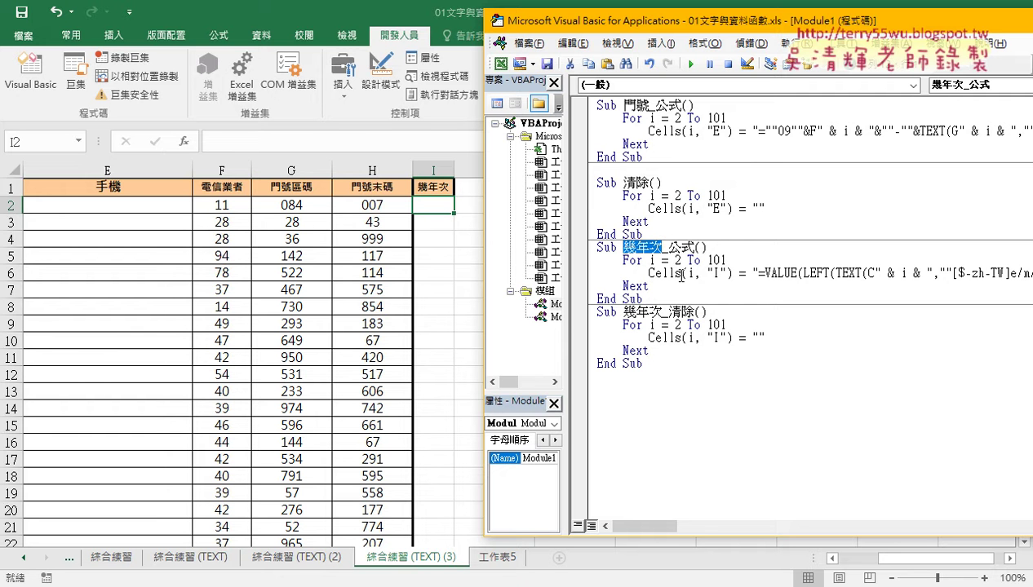
{"action": "left_click_drag", "start_coordinate": [706, 130], "coordinate": [729, 131]}
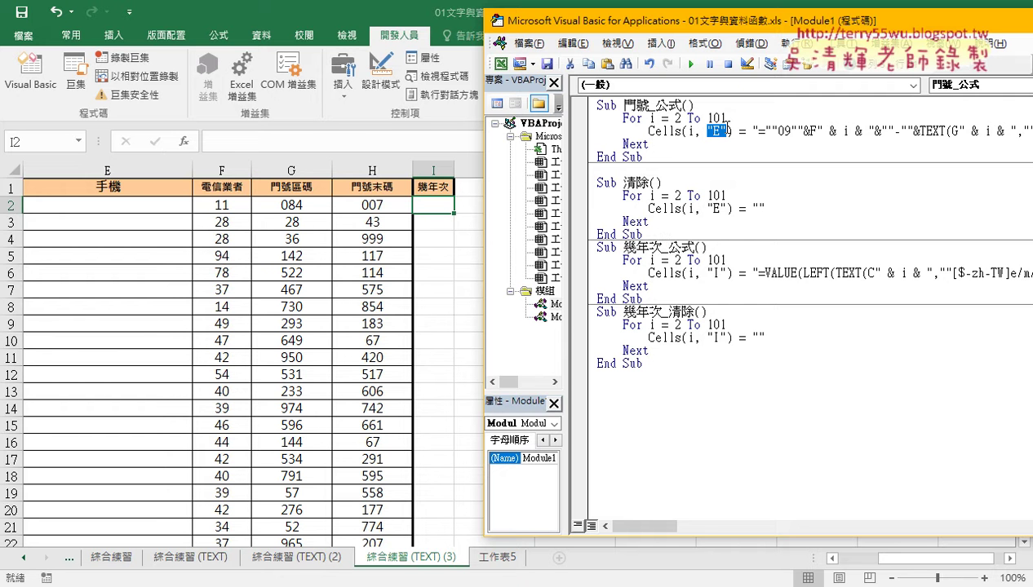
{"action": "left_click_drag", "start_coordinate": [706, 273], "coordinate": [724, 273]}
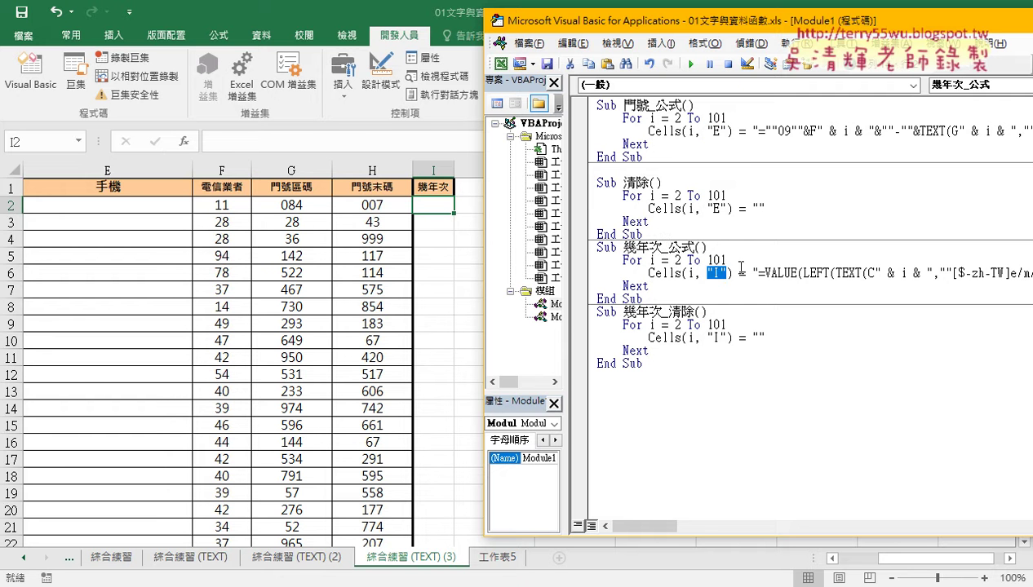
{"action": "left_click", "coordinate": [878, 274]}
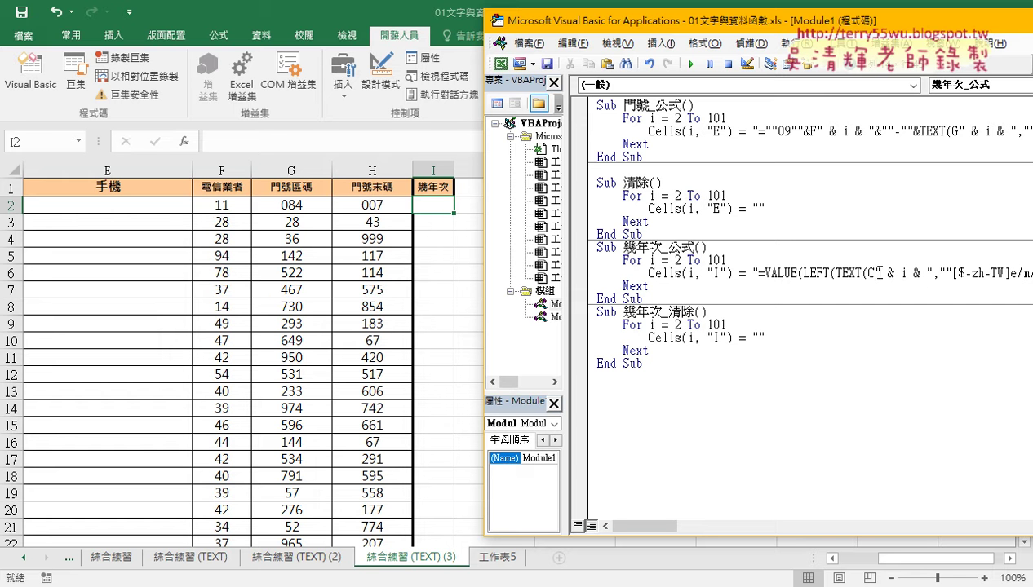
{"action": "left_click_drag", "start_coordinate": [879, 273], "coordinate": [925, 273]}
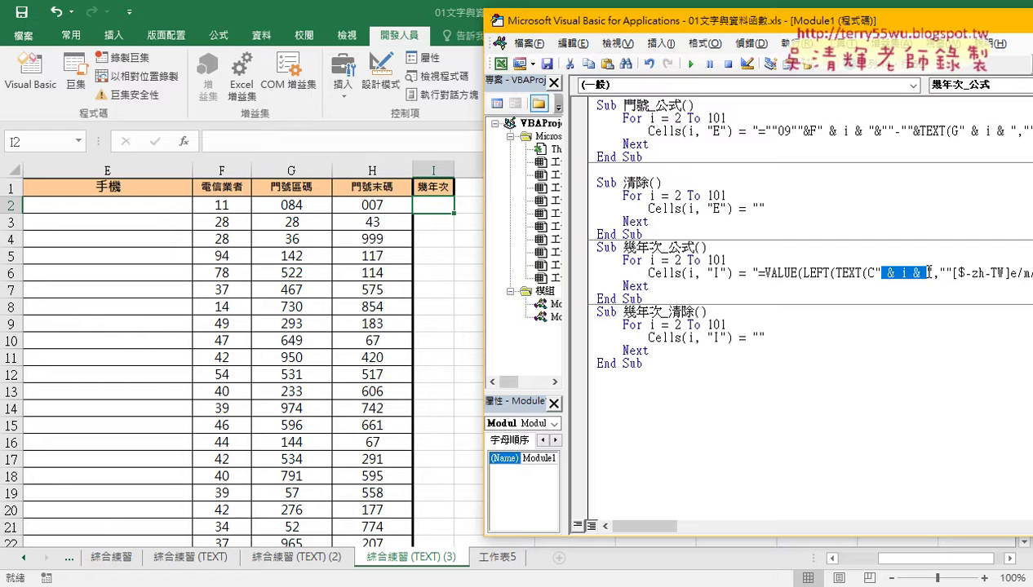
{"action": "left_click", "coordinate": [796, 272]}
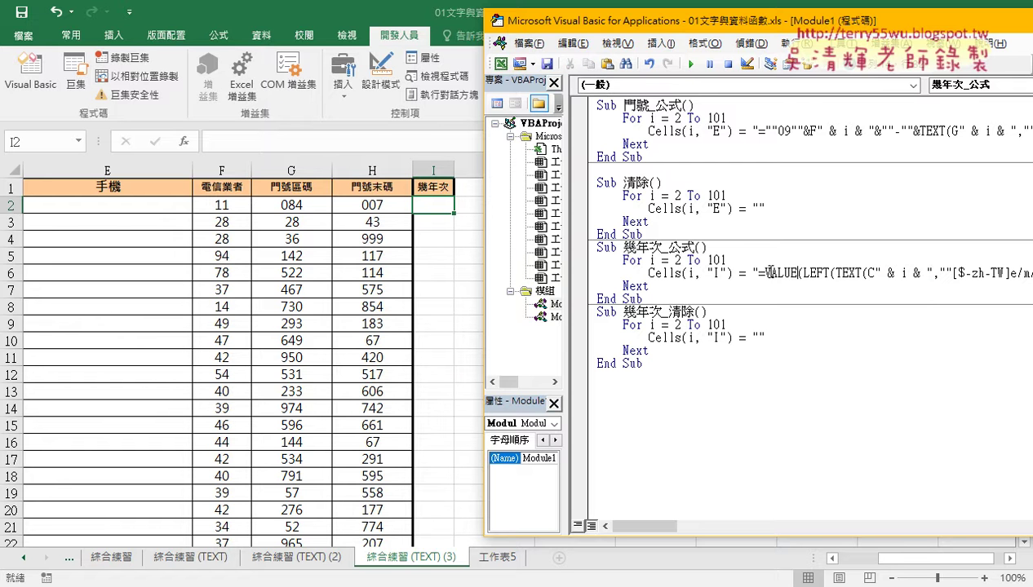
Step: Run 幾年次_公式, clear with 幾年次_清除, rerun 幾年次_公式 to fill column I, then return to Excel
{"action": "left_click", "coordinate": [691, 63]}
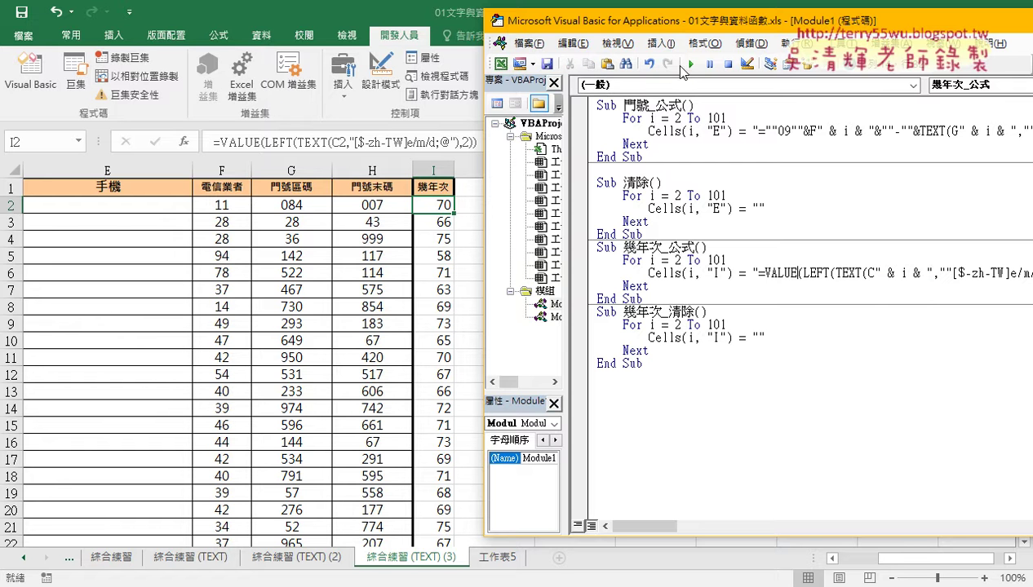
{"action": "left_click", "coordinate": [689, 338]}
{"action": "left_click", "coordinate": [691, 66]}
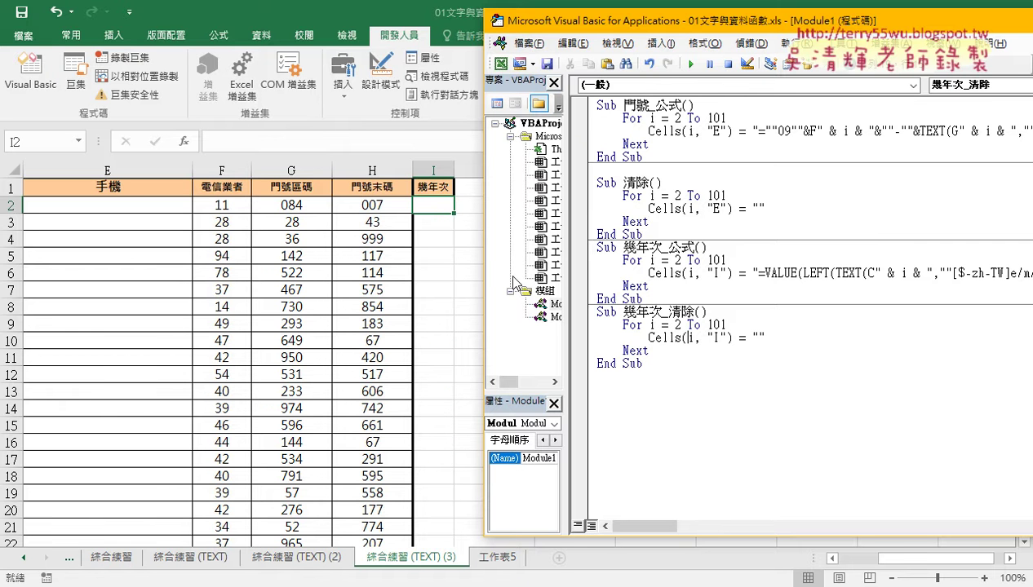
{"action": "left_click", "coordinate": [642, 259]}
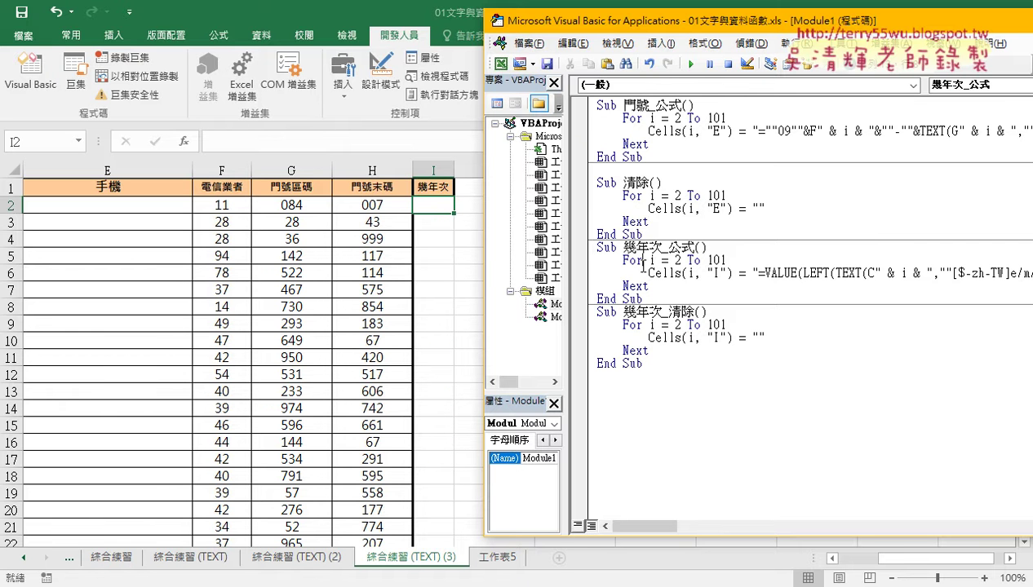
{"action": "left_click", "coordinate": [689, 64]}
{"action": "left_click", "coordinate": [661, 109]}
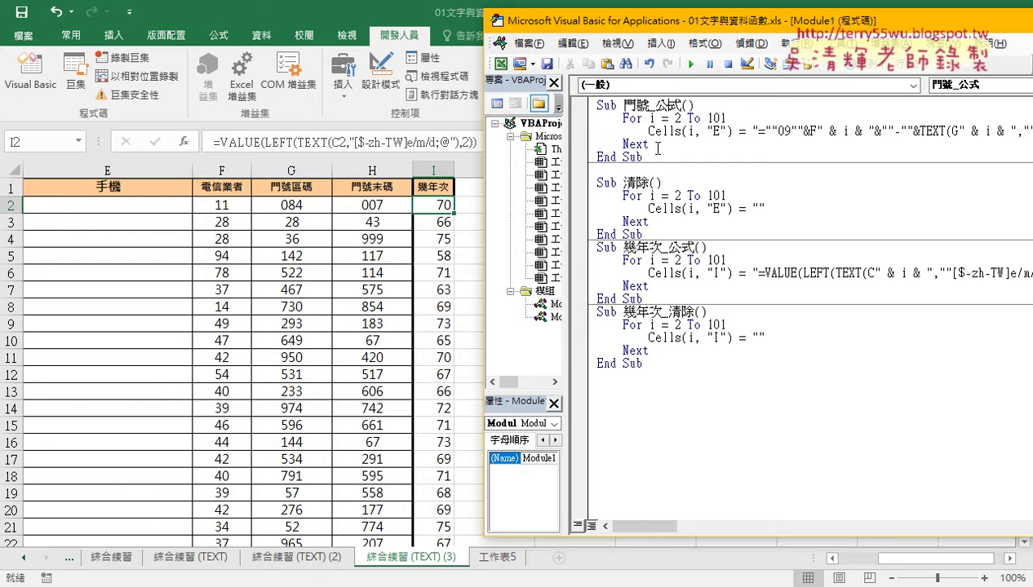
{"action": "left_click", "coordinate": [643, 180]}
{"action": "left_click", "coordinate": [661, 337]}
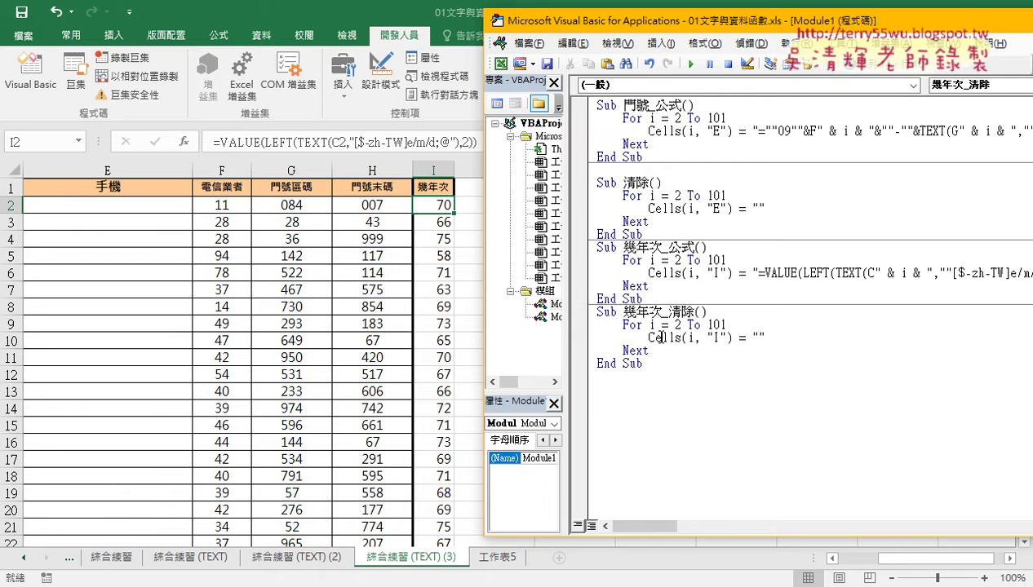
{"action": "left_click", "coordinate": [472, 290]}
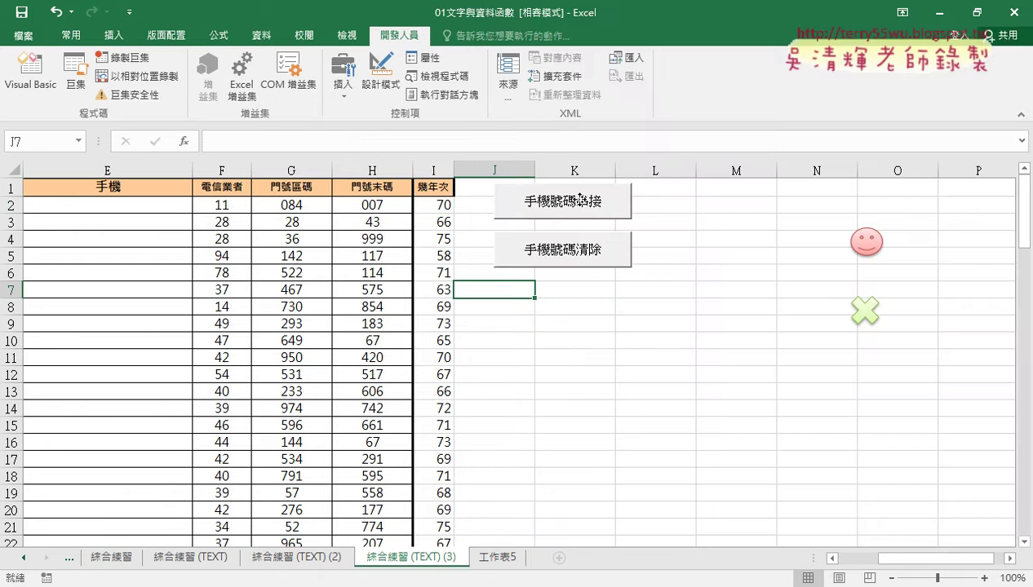
Step: Remove the old 手機號碼串接 and 手機號碼清除 buttons from the sheet
{"action": "right_click", "coordinate": [582, 209]}
{"action": "left_click", "coordinate": [606, 209]}
{"action": "left_click", "coordinate": [608, 247], "text": "ctrl"}
{"action": "key", "text": "Delete"}
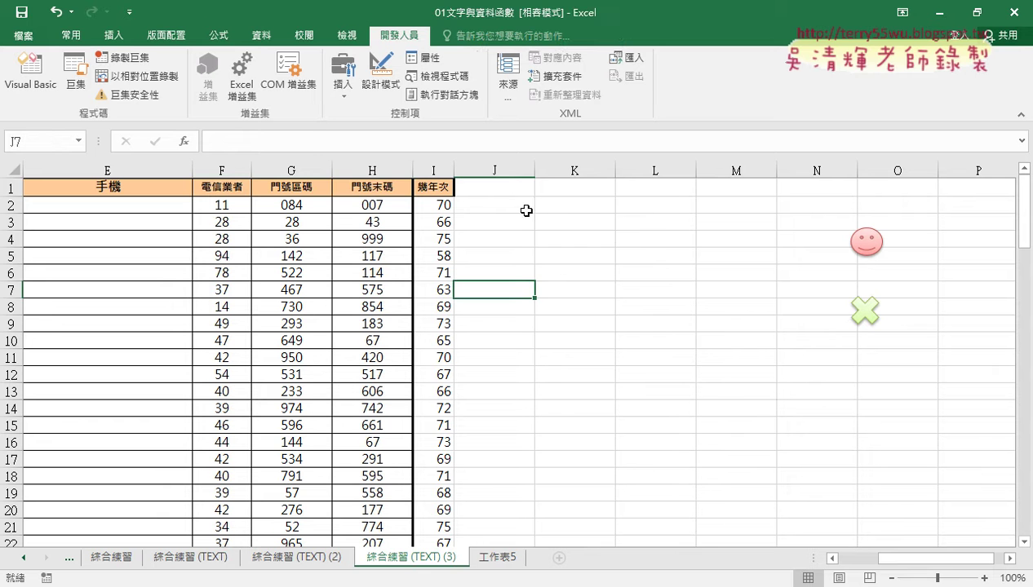
Step: Draw a new Form Control button across J2–K2 and assign it the 門號_公式 macro
{"action": "left_click", "coordinate": [343, 82]}
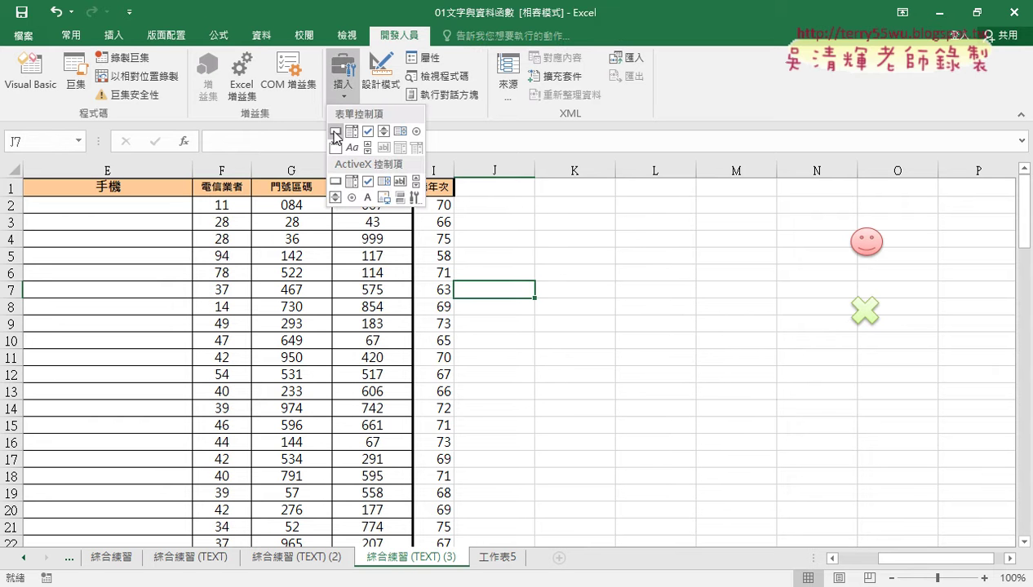
{"action": "left_click", "coordinate": [336, 132]}
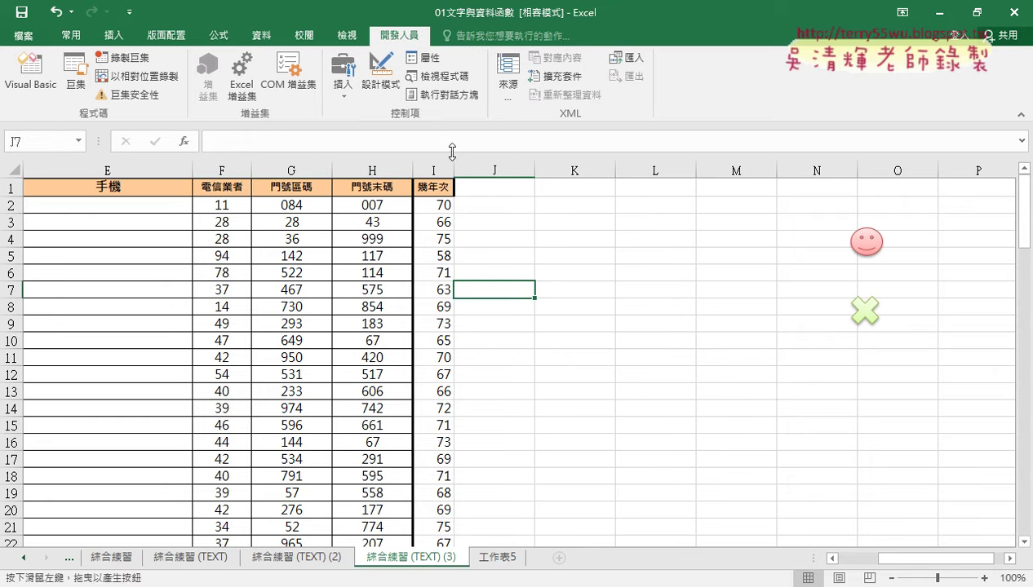
{"action": "left_click_drag", "start_coordinate": [507, 192], "coordinate": [660, 231]}
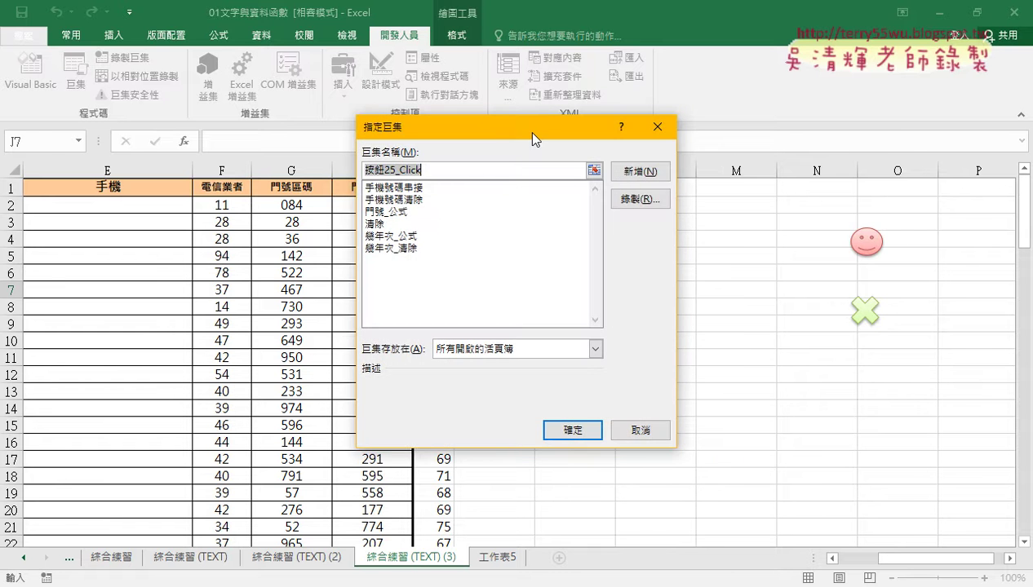
{"action": "left_click_drag", "start_coordinate": [526, 131], "coordinate": [798, 146]}
{"action": "left_click", "coordinate": [657, 228]}
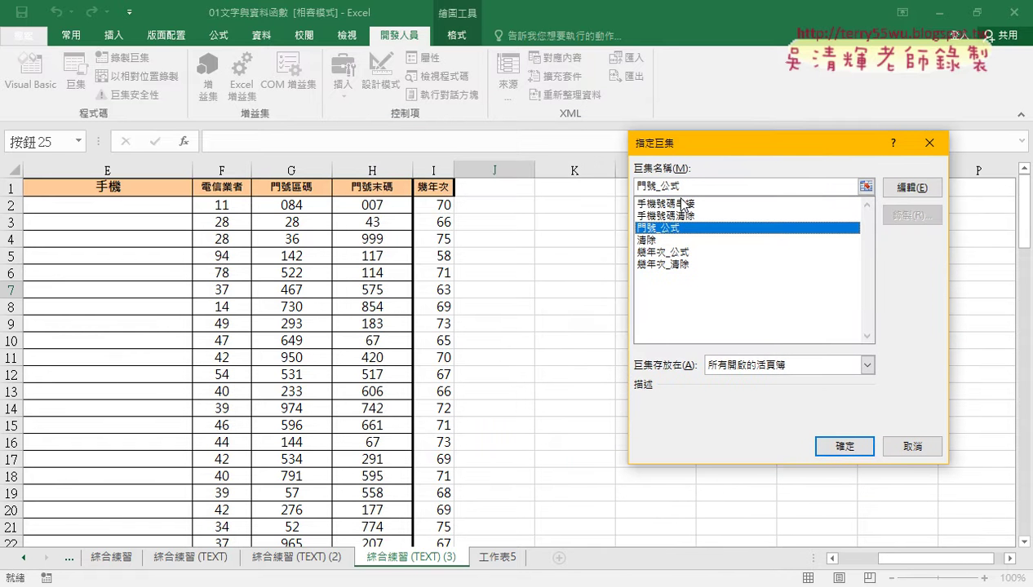
{"action": "right_click", "coordinate": [666, 184]}
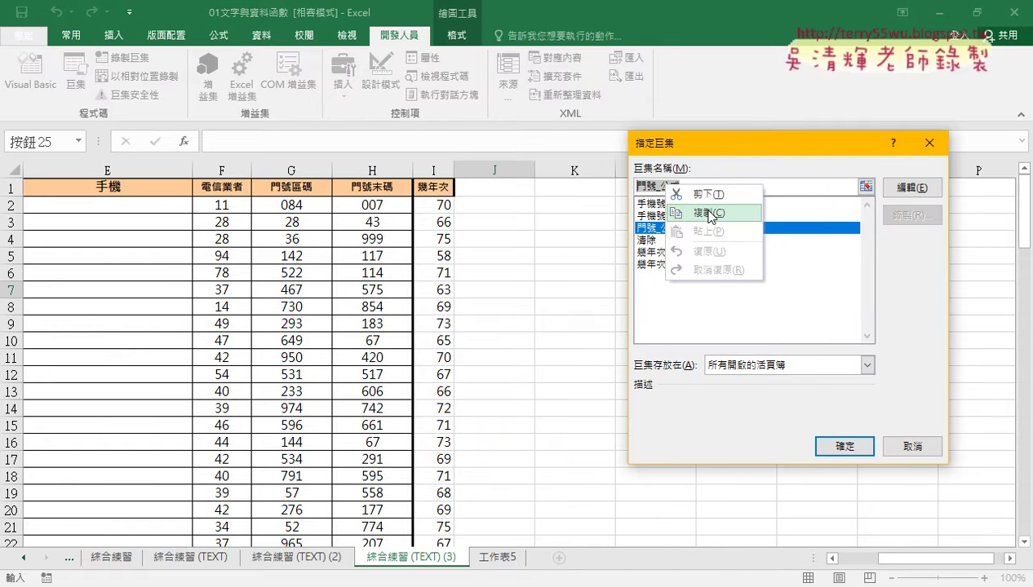
{"action": "left_click", "coordinate": [702, 214]}
{"action": "left_click", "coordinate": [847, 447]}
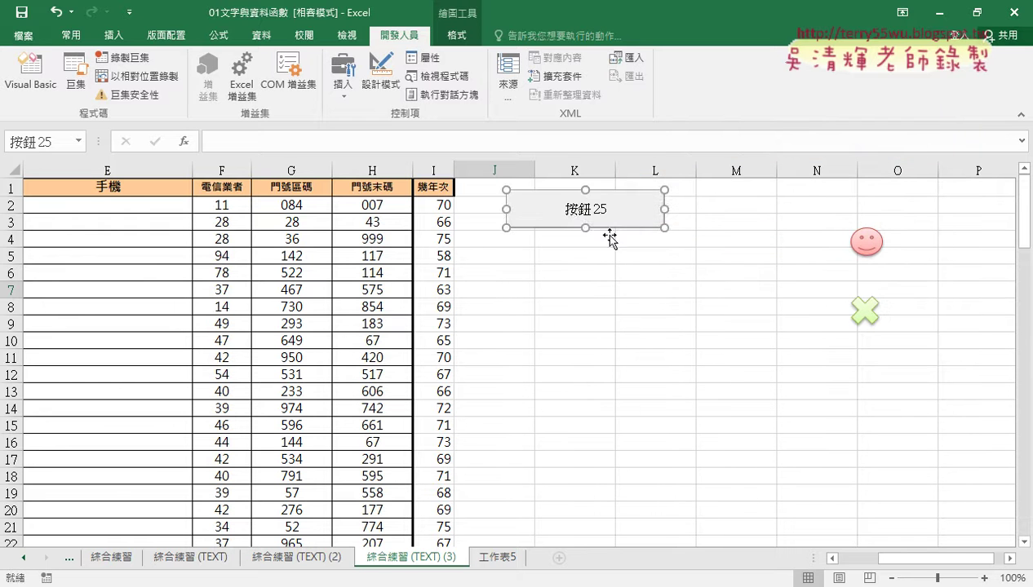
Step: Caption the new button 門號_公式 and click it to fill column E with phone numbers
{"action": "left_click_drag", "start_coordinate": [575, 208], "coordinate": [559, 204]}
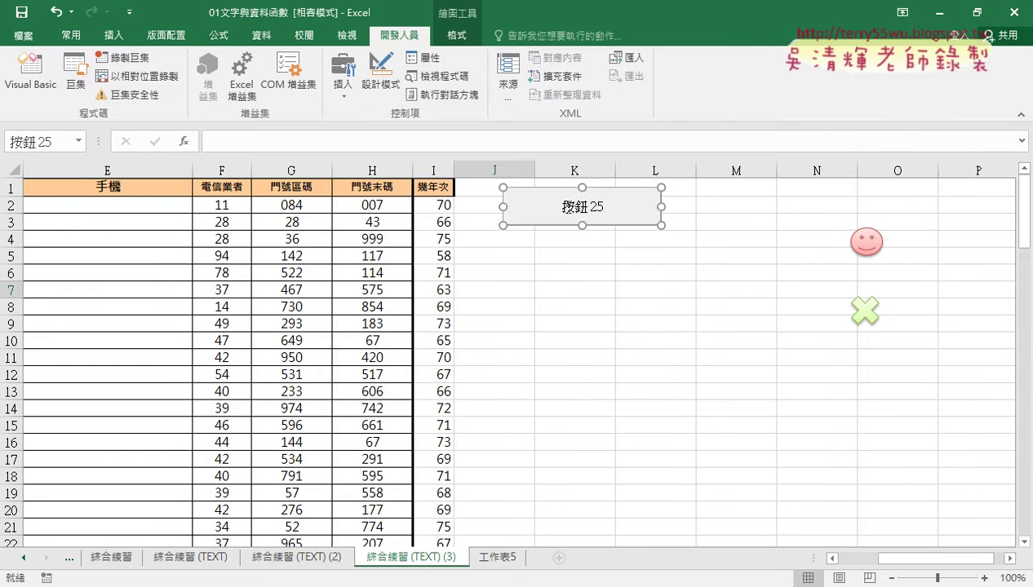
{"action": "left_click", "coordinate": [582, 208]}
{"action": "key", "text": "ctrl+a"}
{"action": "type", "text": "ㄅ"}
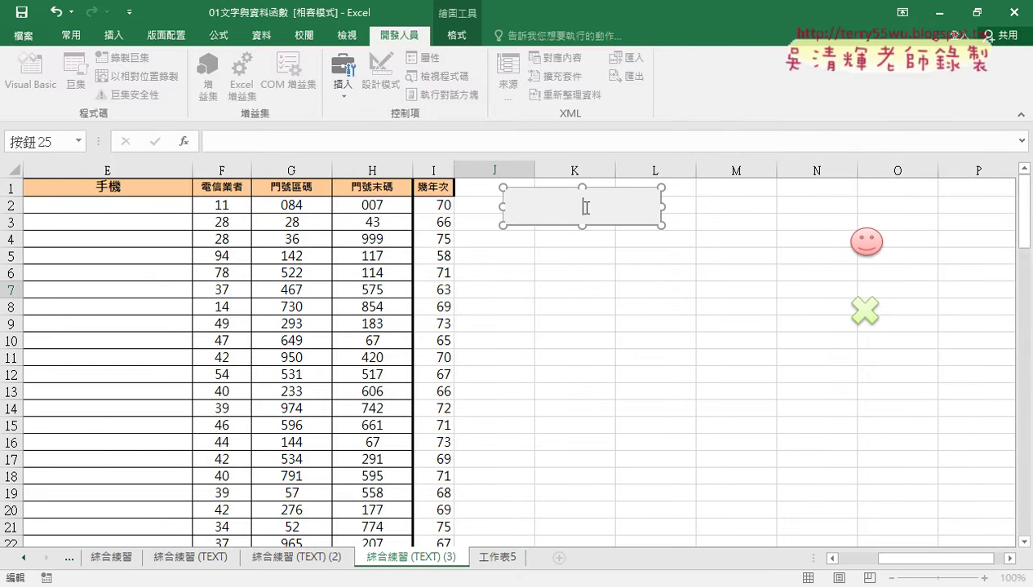
{"action": "type", "text": "門號公式"}
{"action": "left_click", "coordinate": [620, 309]}
{"action": "left_click", "coordinate": [587, 221]}
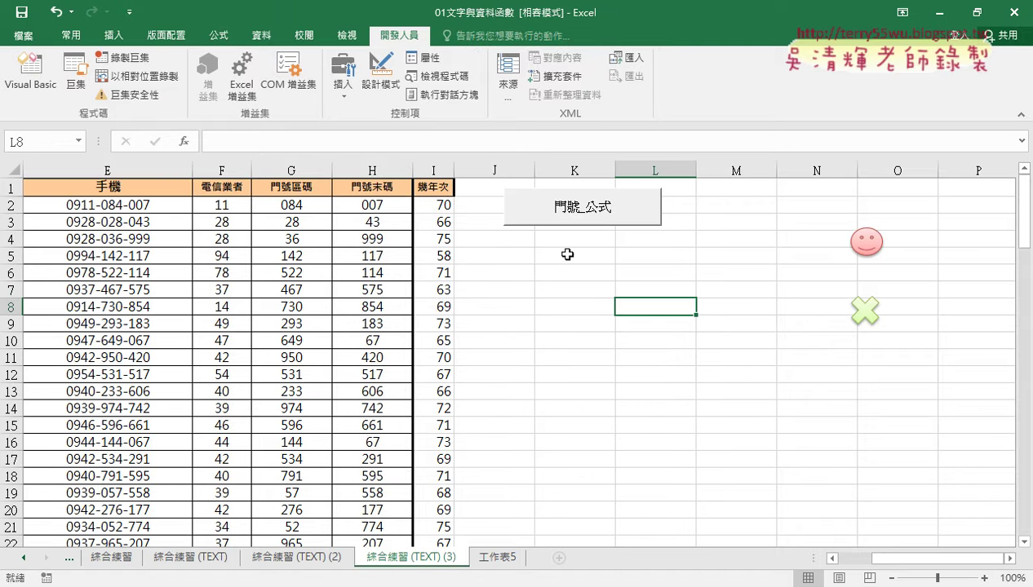
Step: Draw a second Form Control button below the first and assign it the 清除 macro
{"action": "left_click", "coordinate": [344, 96]}
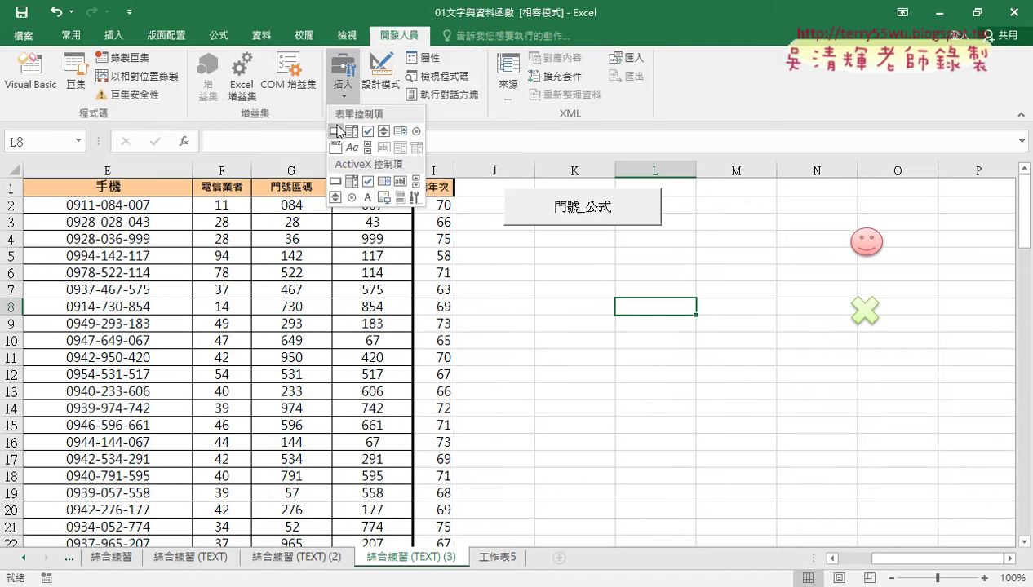
{"action": "left_click", "coordinate": [337, 131]}
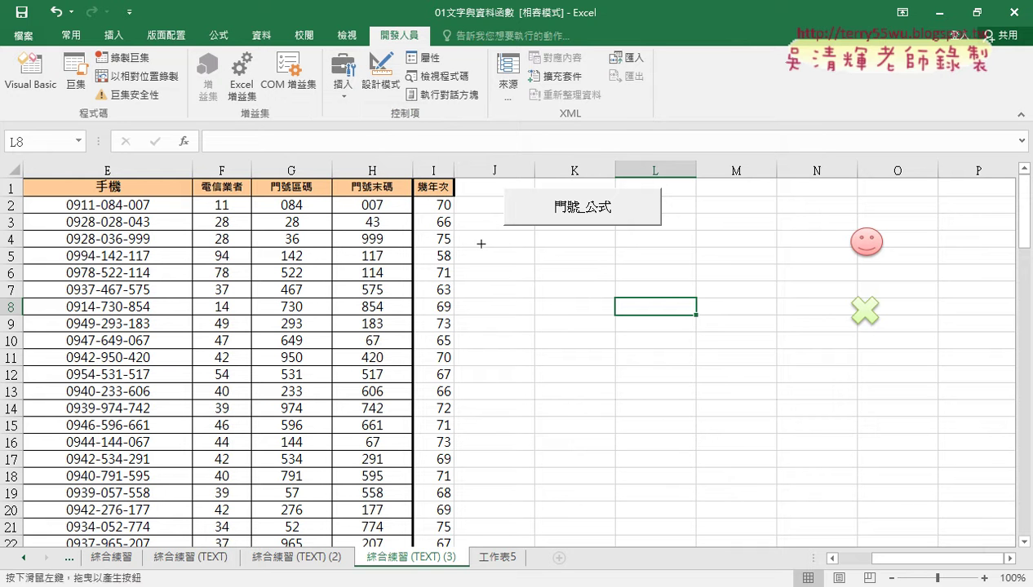
{"action": "left_click_drag", "start_coordinate": [504, 234], "coordinate": [661, 268]}
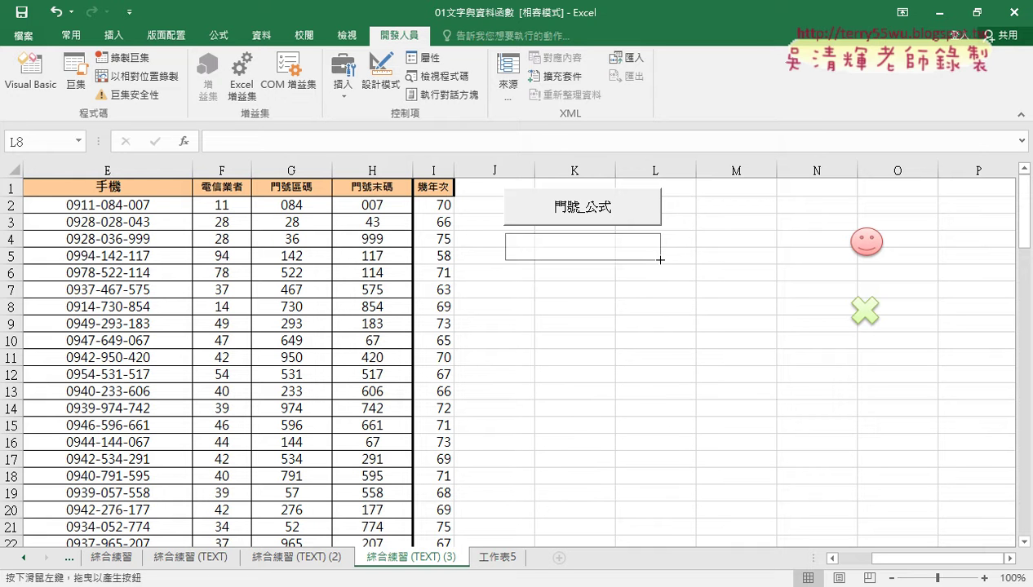
{"action": "left_click_drag", "start_coordinate": [662, 268], "coordinate": [660, 268]}
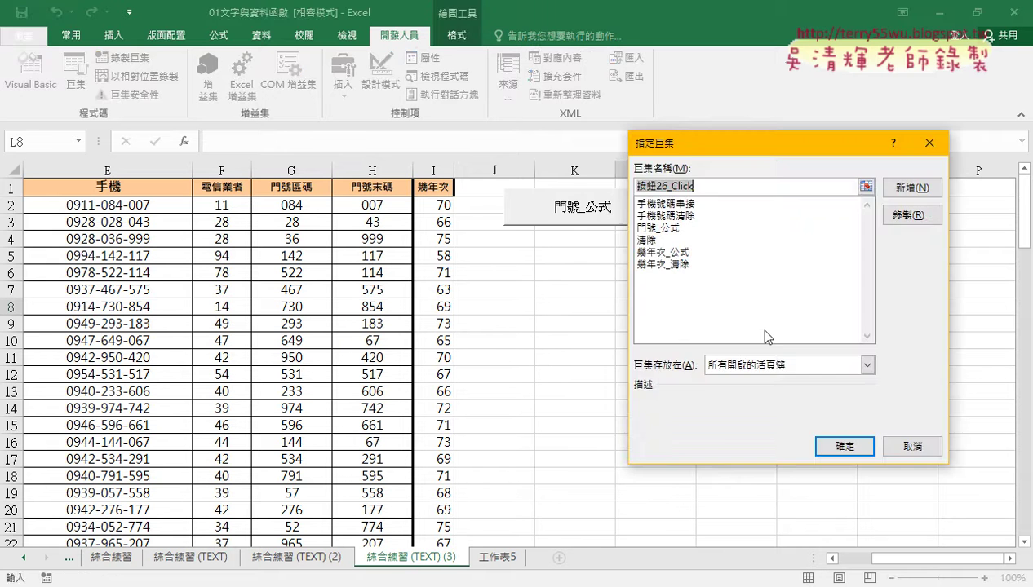
{"action": "left_click", "coordinate": [670, 241]}
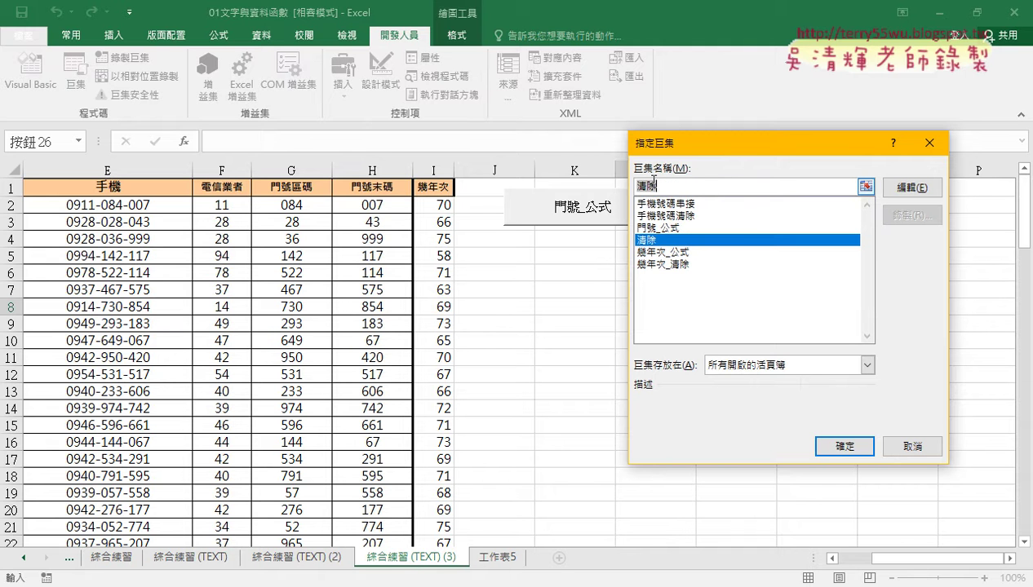
{"action": "right_click", "coordinate": [648, 186]}
{"action": "left_click", "coordinate": [710, 251]}
{"action": "left_click", "coordinate": [844, 446]}
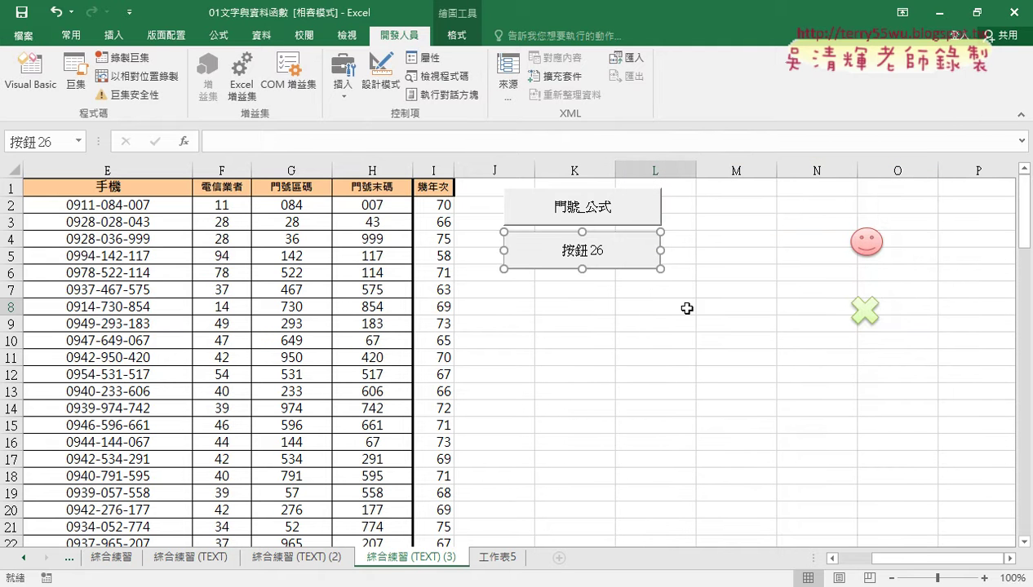
{"action": "left_click", "coordinate": [561, 251]}
Step: Caption the second button 清除, then remove that button from the sheet again
{"action": "key", "text": "Delete"}
{"action": "key", "text": "Delete"}
{"action": "key", "text": "Delete"}
{"action": "key", "text": "Delete"}
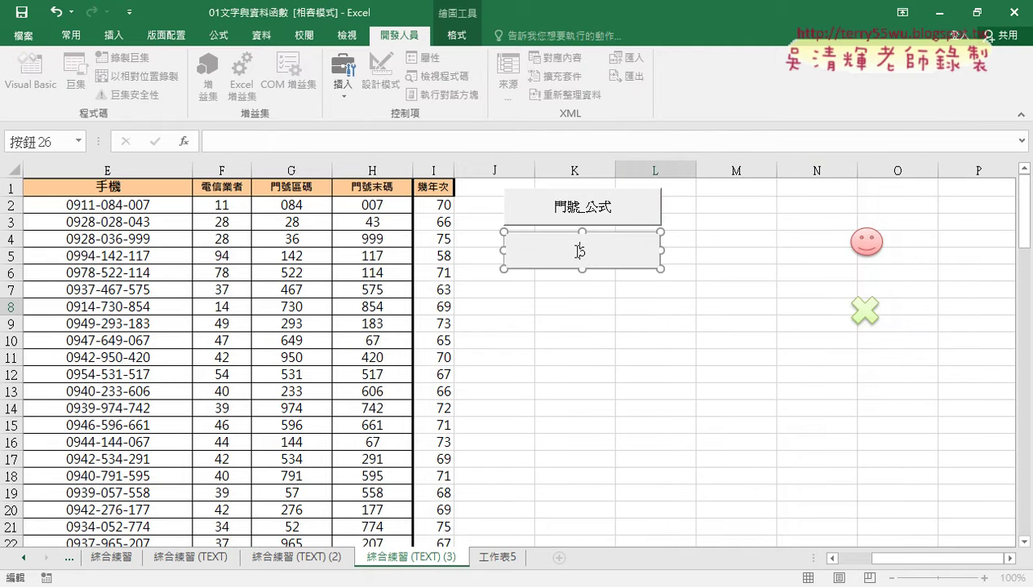
{"action": "type", "text": "清除"}
{"action": "left_click", "coordinate": [730, 324]}
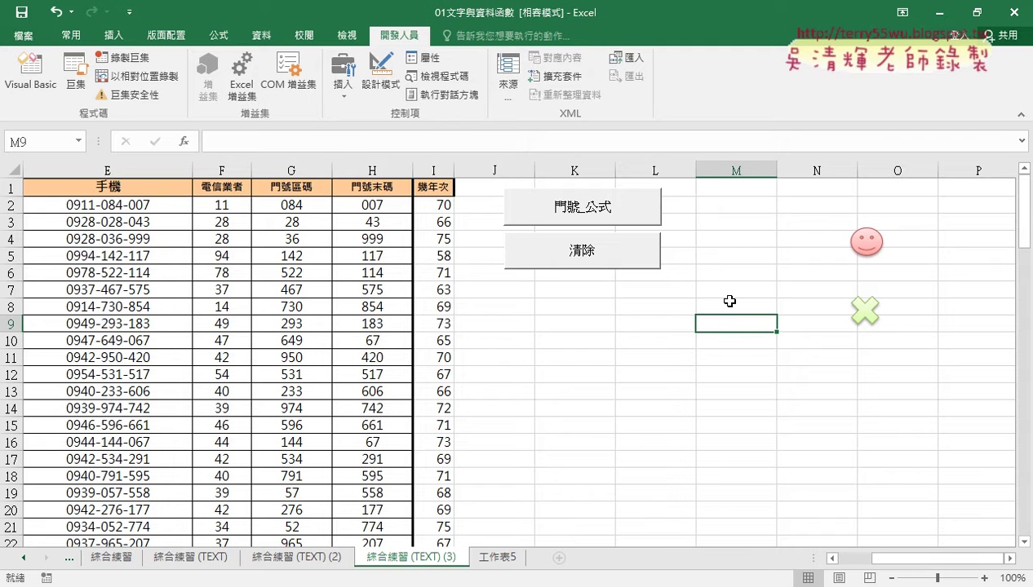
{"action": "right_click", "coordinate": [543, 259]}
{"action": "left_click", "coordinate": [578, 263]}
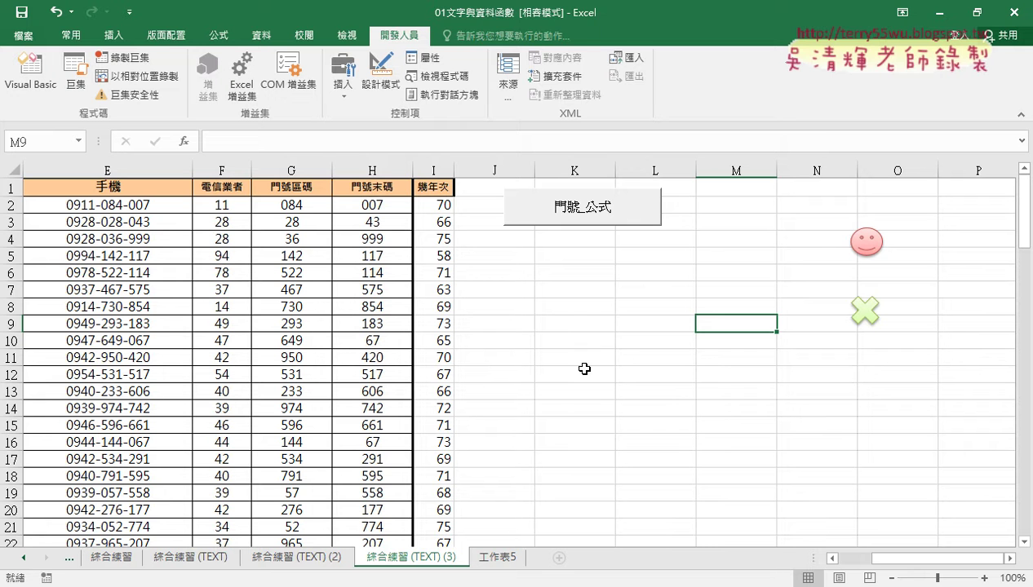
Step: Copy the 門號_公式 button and paste the duplicate at cell J4
{"action": "right_click", "coordinate": [580, 215]}
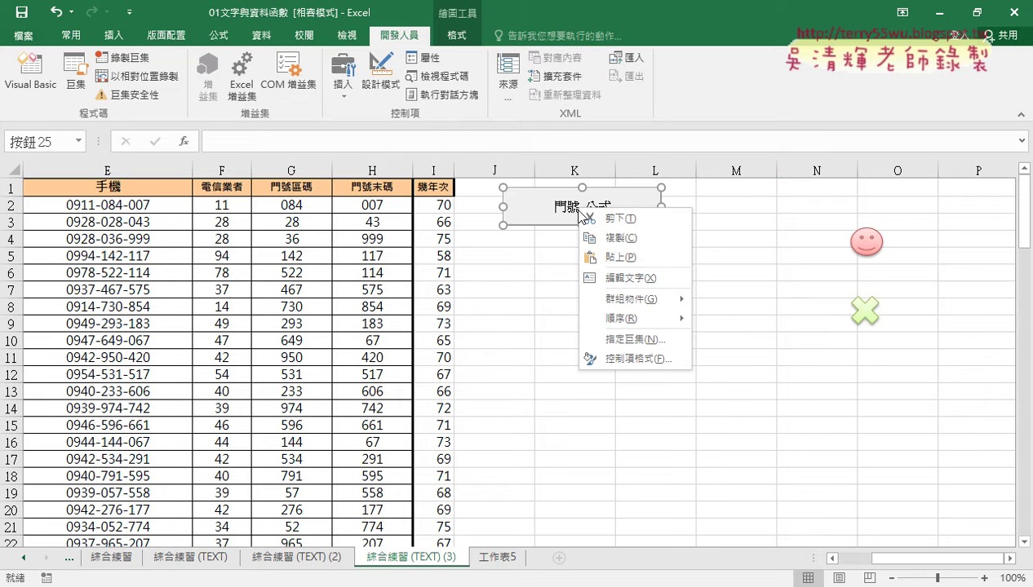
{"action": "left_click", "coordinate": [590, 238]}
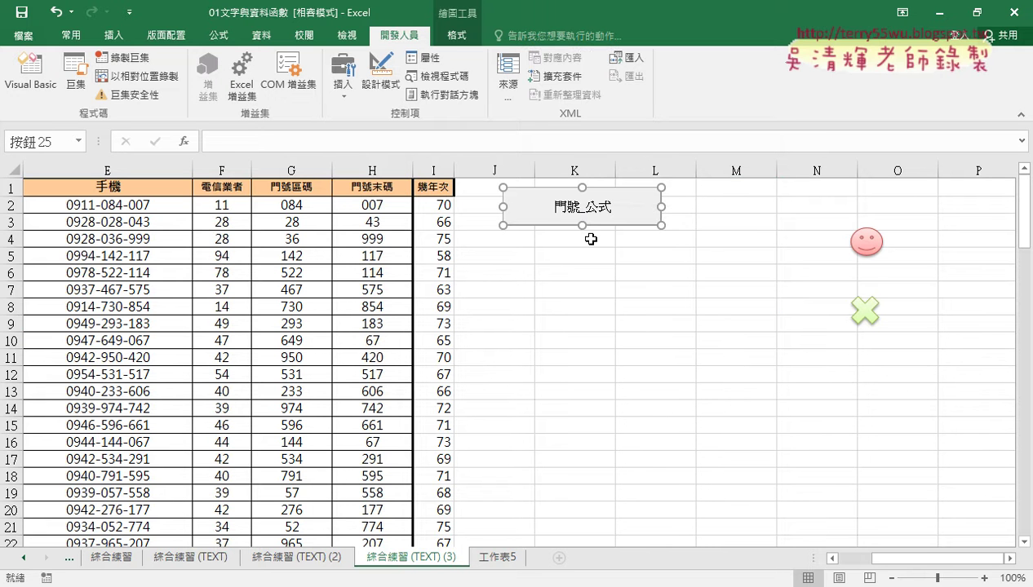
{"action": "left_click", "coordinate": [517, 241]}
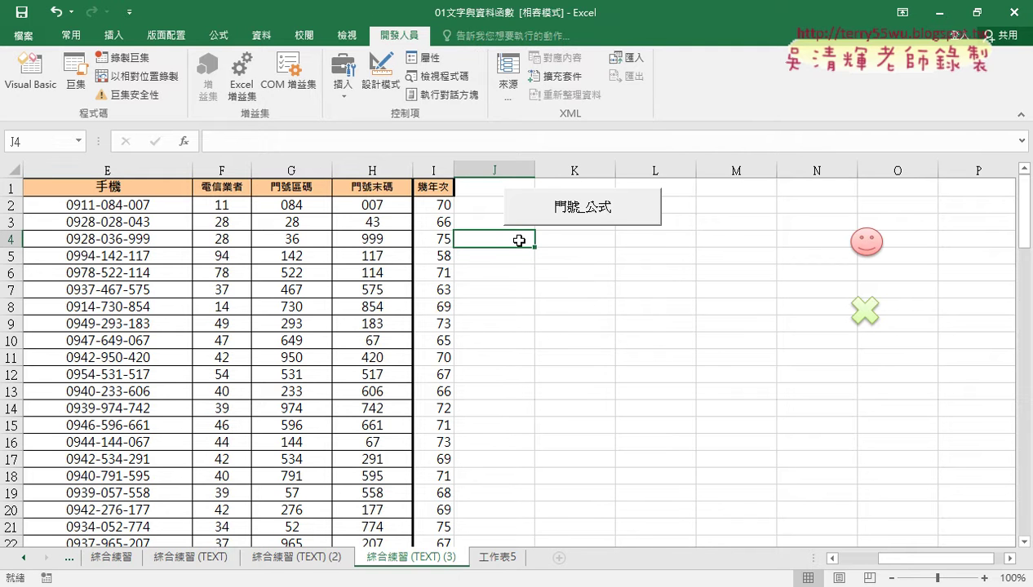
{"action": "key", "text": "ctrl+v"}
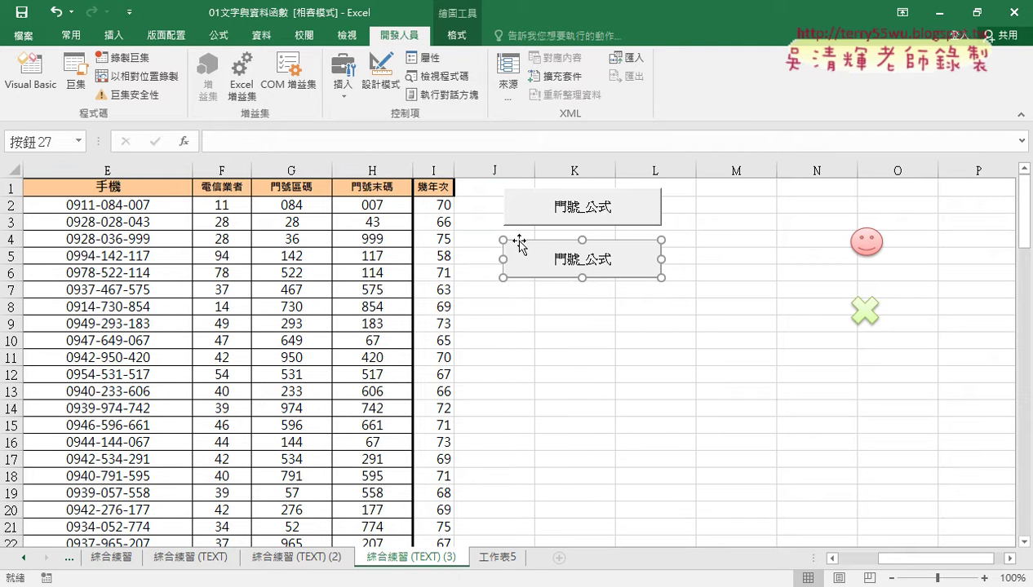
Step: Align the copied button under the first one and assign it the 清除 macro
{"action": "left_click_drag", "start_coordinate": [616, 245], "coordinate": [616, 237]}
{"action": "left_click", "coordinate": [616, 236]}
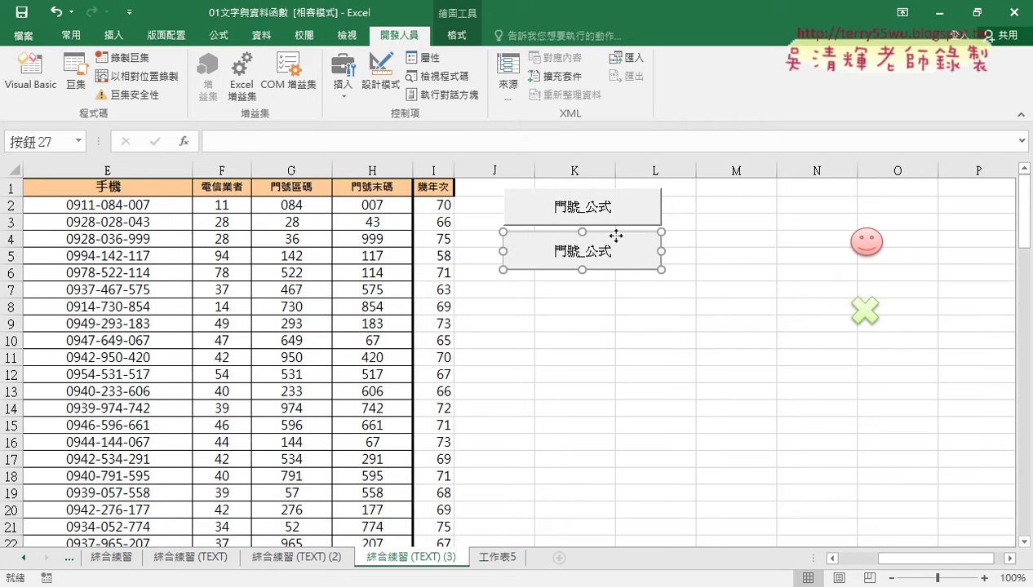
{"action": "right_click", "coordinate": [616, 236]}
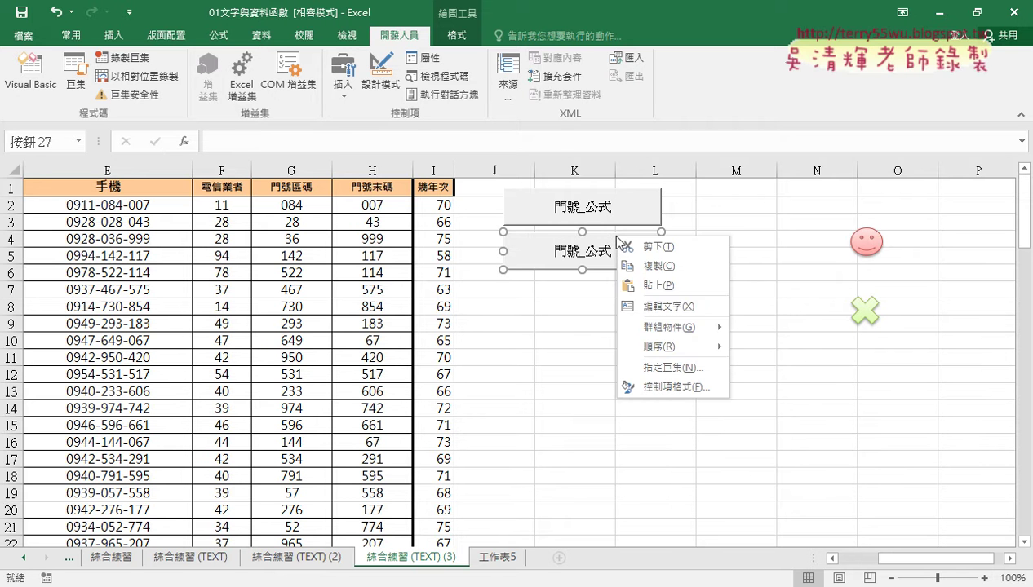
{"action": "left_click", "coordinate": [667, 369]}
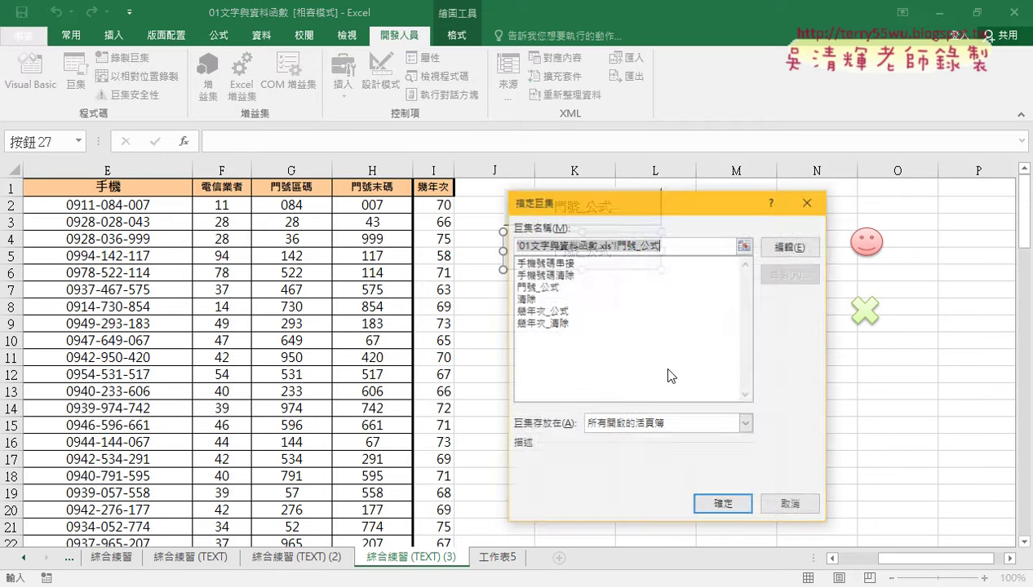
{"action": "left_click", "coordinate": [536, 300]}
{"action": "left_click_drag", "start_coordinate": [536, 245], "coordinate": [502, 244]}
{"action": "right_click", "coordinate": [527, 246]}
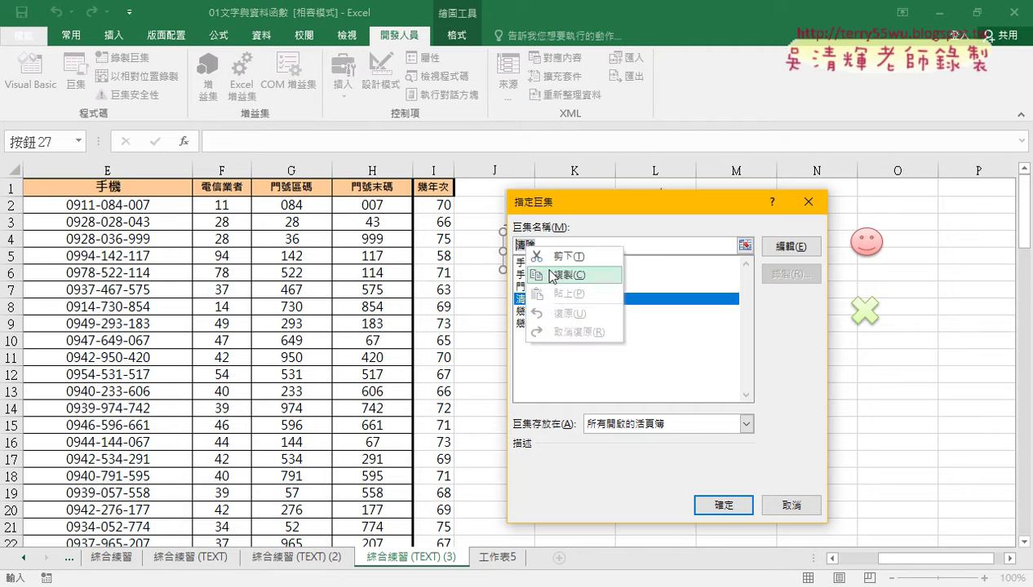
{"action": "left_click", "coordinate": [552, 276]}
{"action": "left_click", "coordinate": [735, 512]}
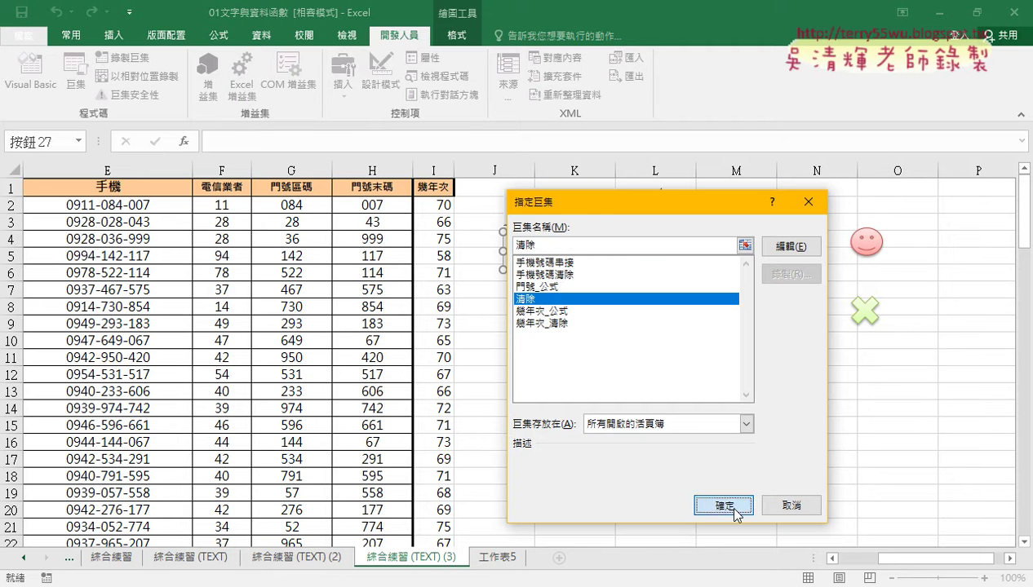
Step: Change the copy's caption to 清除 and click it to empty column E
{"action": "left_click", "coordinate": [554, 252]}
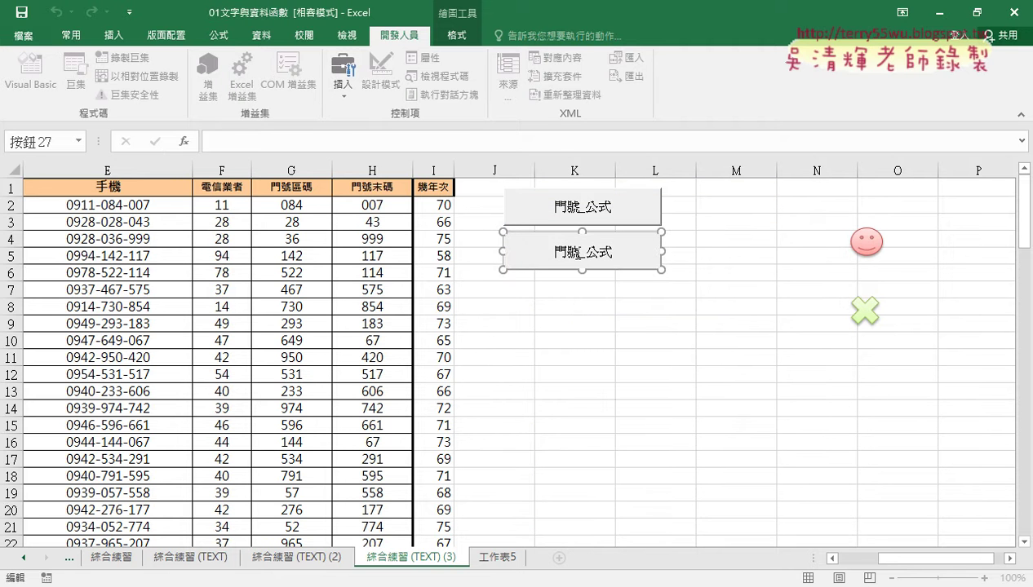
{"action": "key", "text": "Delete"}
{"action": "key", "text": "Delete"}
{"action": "key", "text": "Delete"}
{"action": "key", "text": "Delete"}
{"action": "key", "text": "Delete"}
{"action": "type", "text": "清除"}
{"action": "left_click", "coordinate": [644, 323]}
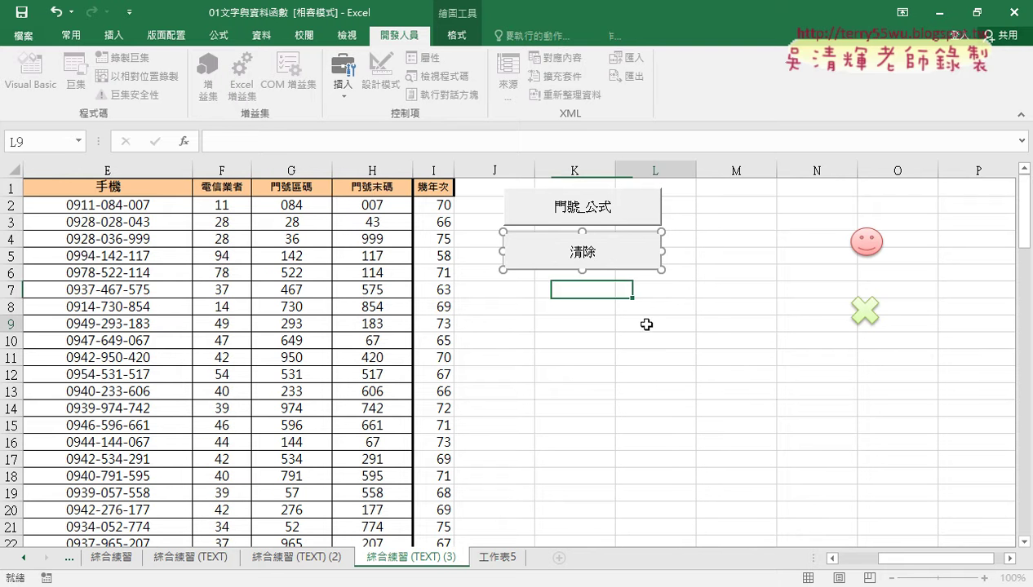
{"action": "left_click", "coordinate": [602, 263]}
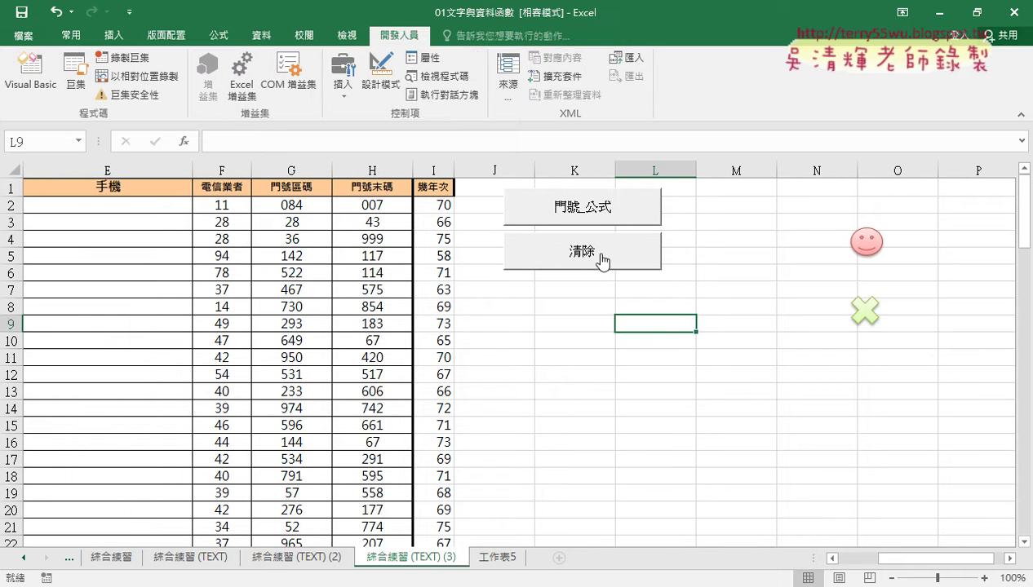
{"action": "right_click", "coordinate": [602, 261]}
{"action": "key", "text": "Escape"}
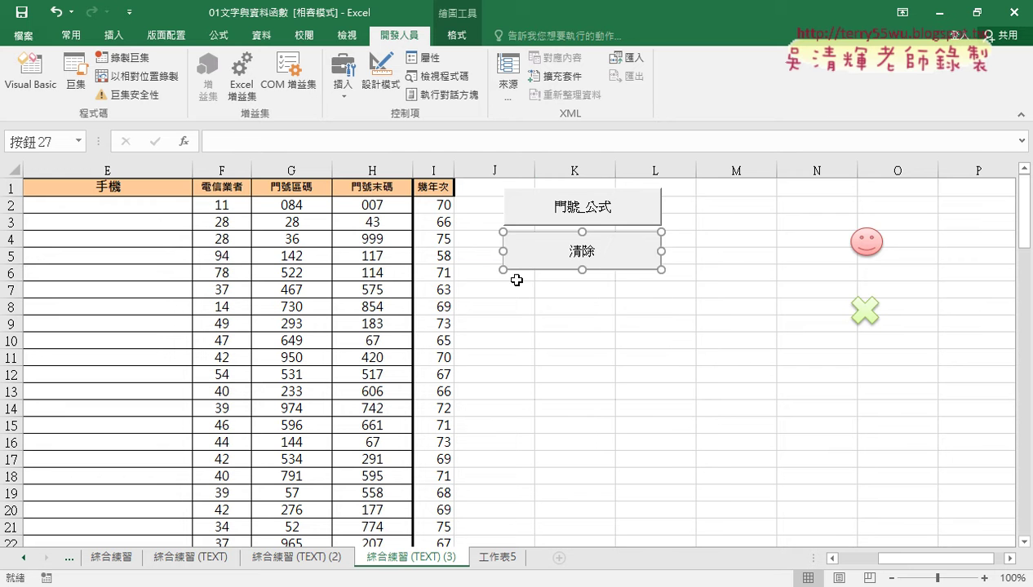
Step: Duplicate the 清除 button below itself and assign the duplicate the 幾年次_公式 macro
{"action": "left_click", "coordinate": [522, 281]}
{"action": "left_click_drag", "start_coordinate": [520, 279], "coordinate": [563, 290]}
{"action": "right_click", "coordinate": [563, 289]}
{"action": "left_click", "coordinate": [625, 416]}
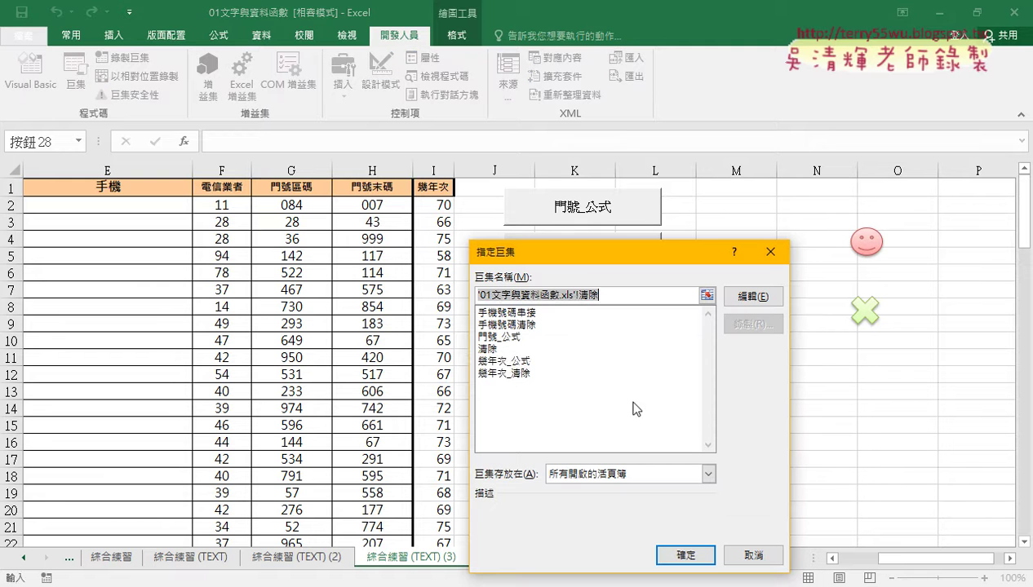
{"action": "left_click", "coordinate": [506, 360]}
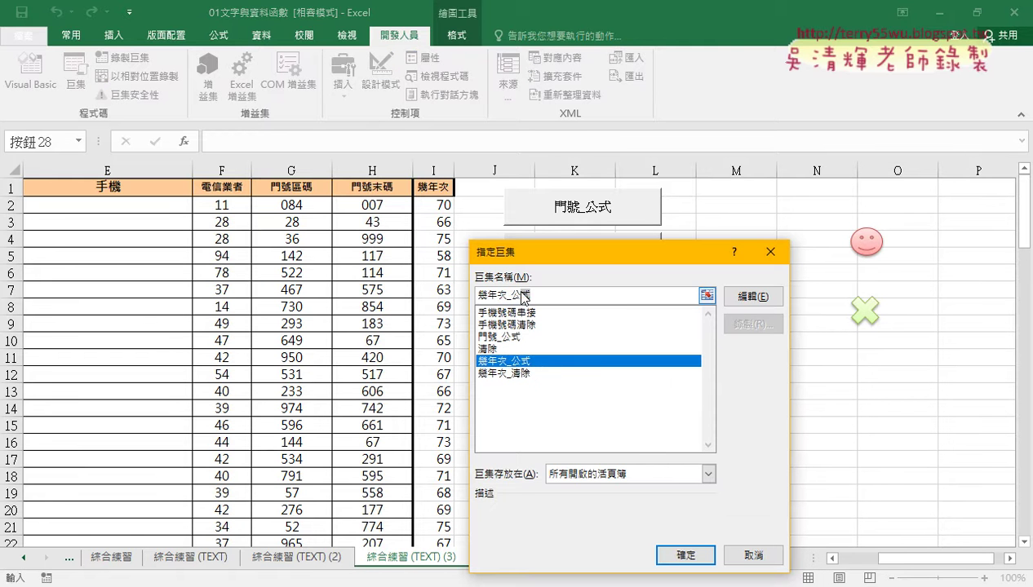
{"action": "right_click", "coordinate": [502, 295]}
{"action": "left_click", "coordinate": [541, 324]}
{"action": "left_click", "coordinate": [685, 556]}
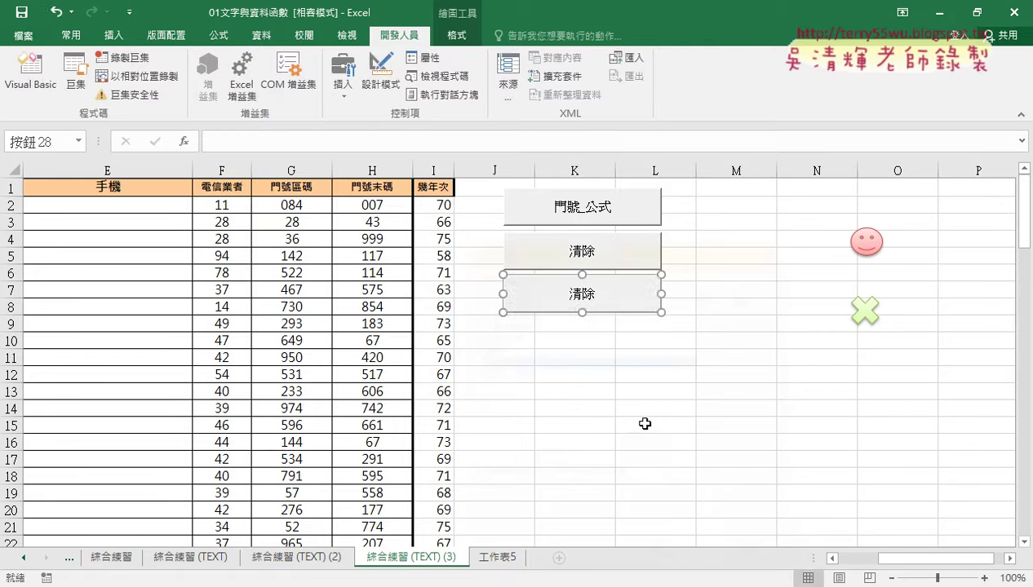
Step: Caption the duplicate 幾年次_公式 and copy that button
{"action": "left_click", "coordinate": [570, 295]}
{"action": "key", "text": "Delete"}
{"action": "key", "text": "Delete"}
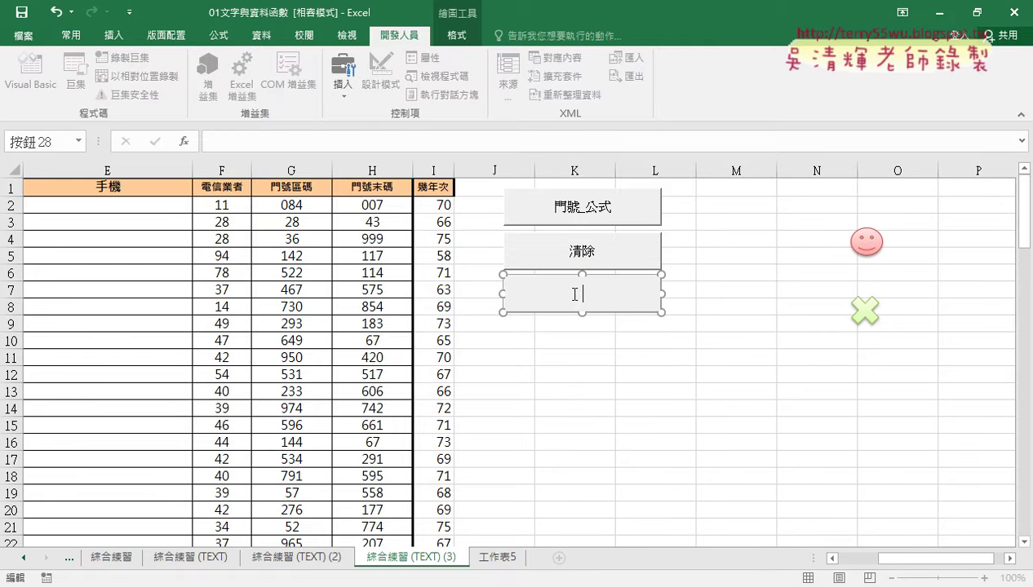
{"action": "type", "text": "幾年次_公式"}
{"action": "left_click", "coordinate": [635, 391]}
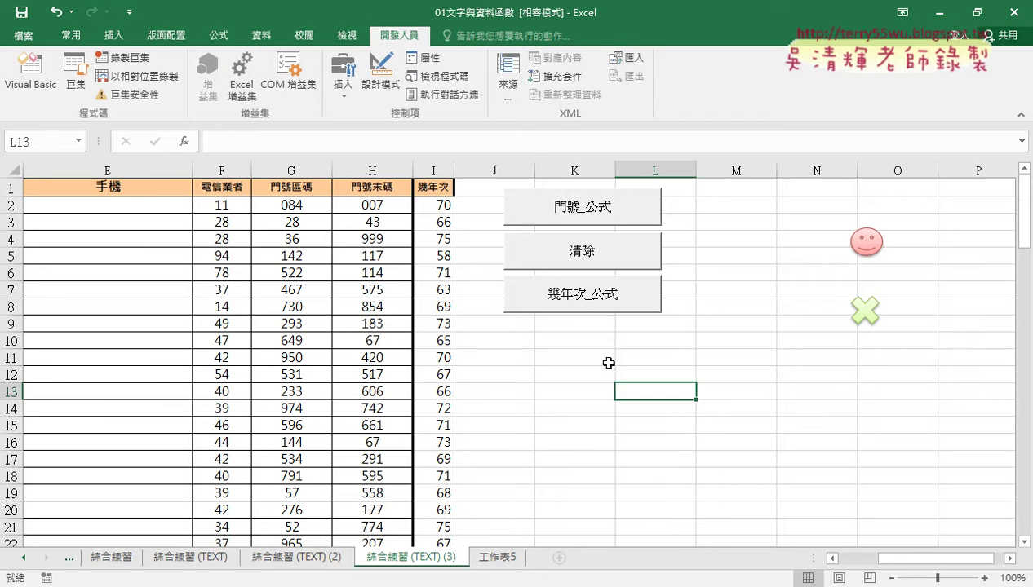
{"action": "right_click", "coordinate": [588, 309]}
{"action": "left_click", "coordinate": [604, 337]}
Step: Paste the button copy at J9, align it below the third, and assign the 幾年次_清除 macro
{"action": "left_click", "coordinate": [517, 328]}
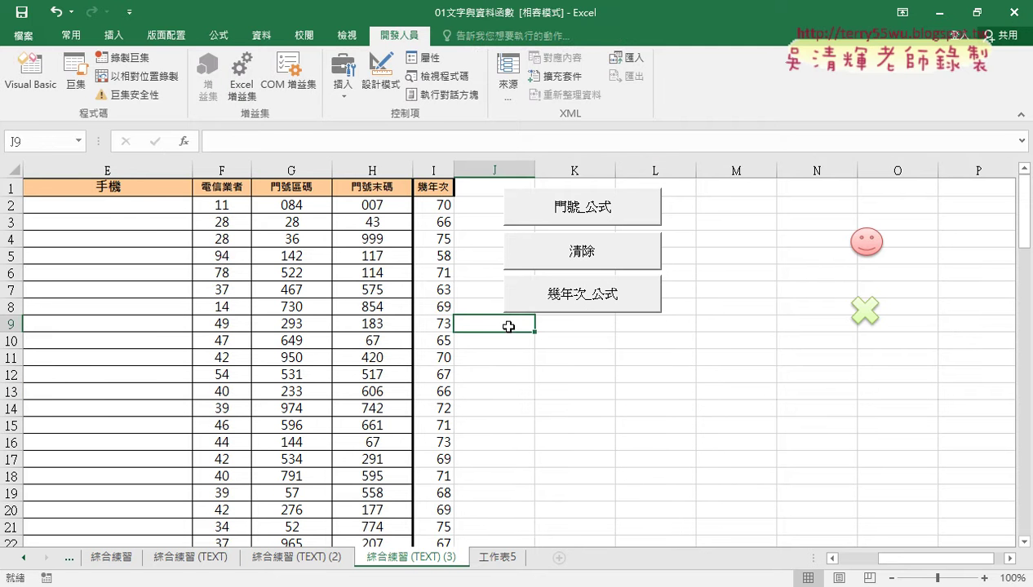
{"action": "key", "text": "ctrl+v"}
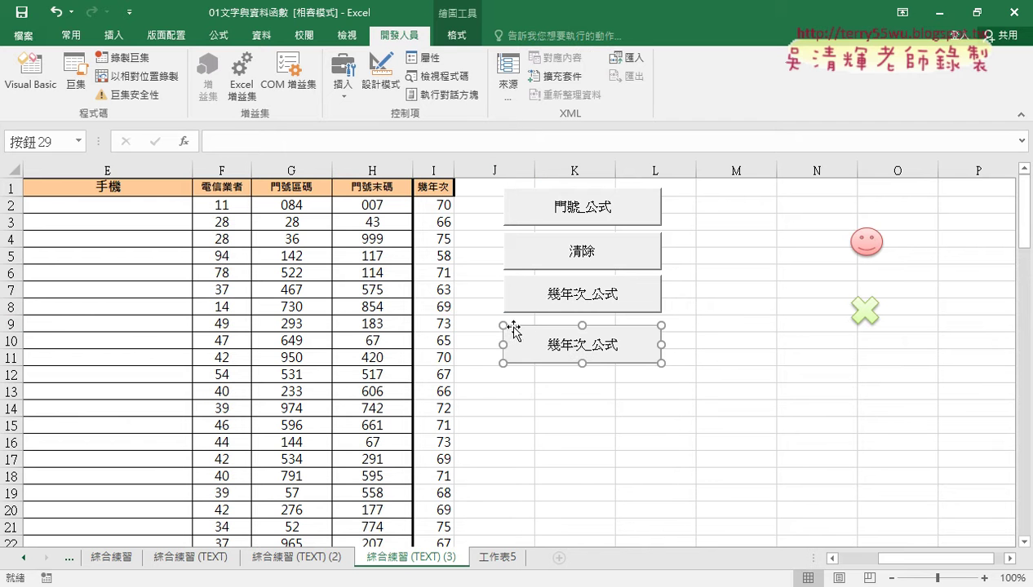
{"action": "left_click_drag", "start_coordinate": [533, 333], "coordinate": [533, 326]}
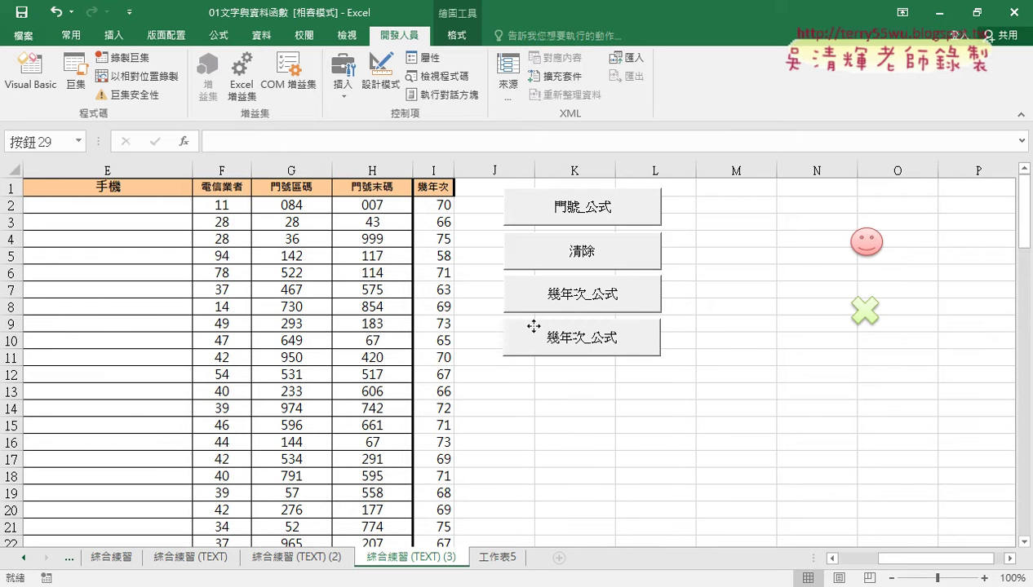
{"action": "right_click", "coordinate": [556, 333]}
{"action": "left_click", "coordinate": [605, 444]}
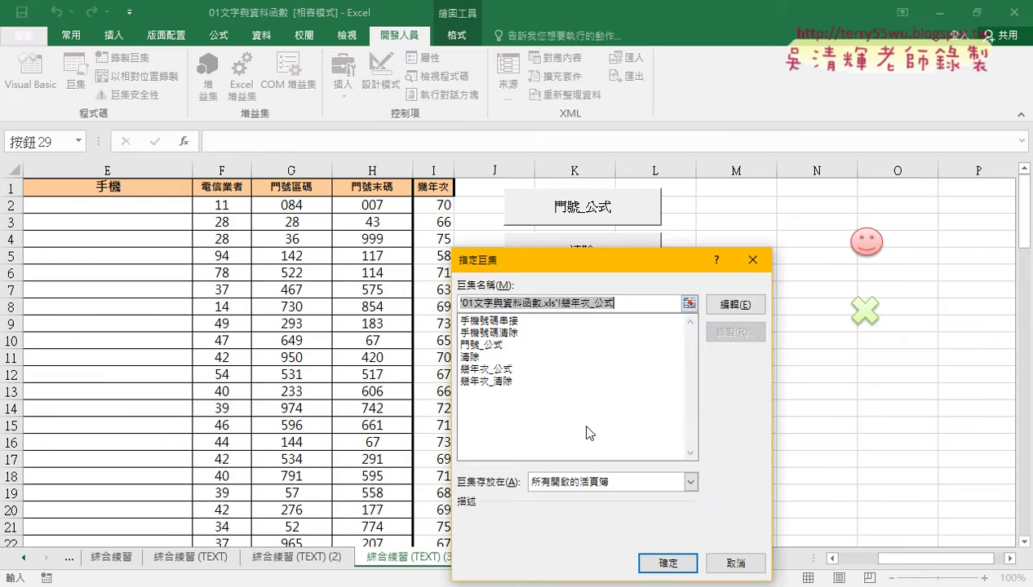
{"action": "left_click", "coordinate": [498, 382]}
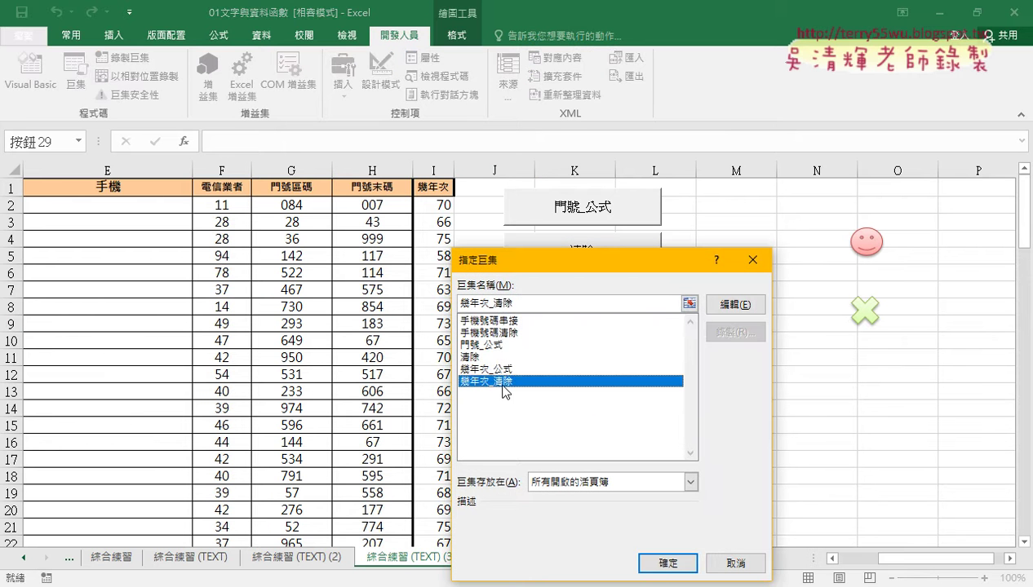
{"action": "right_click", "coordinate": [475, 307]}
{"action": "key", "text": "Escape"}
{"action": "left_click", "coordinate": [668, 563]}
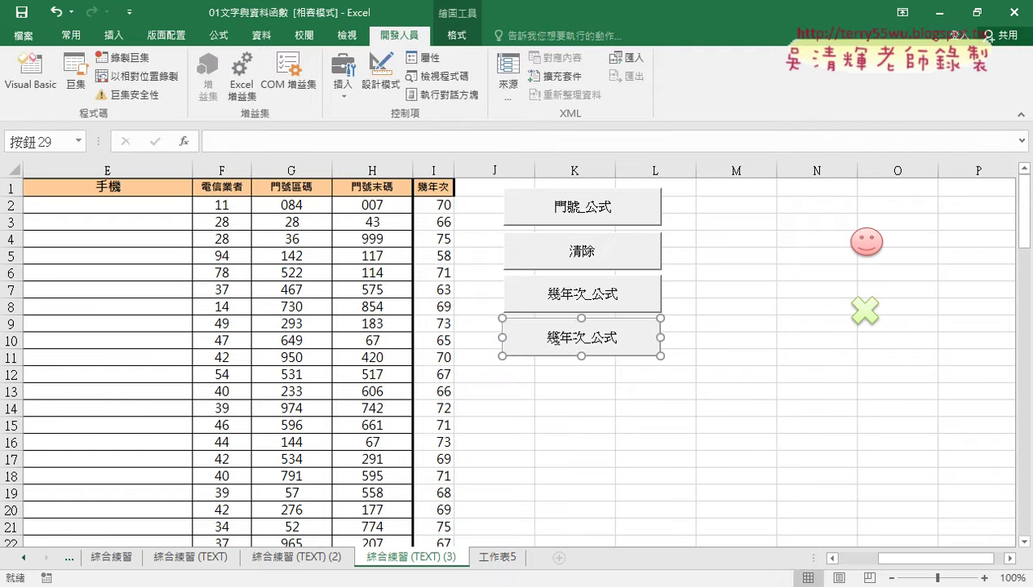
Step: Caption the fourth button 幾年次_清除 and click it to clear column I
{"action": "left_click", "coordinate": [554, 338]}
{"action": "key", "text": "shift+Home"}
{"action": "key", "text": "BackSpace"}
{"action": "key", "text": "Delete"}
{"action": "key", "text": "Delete"}
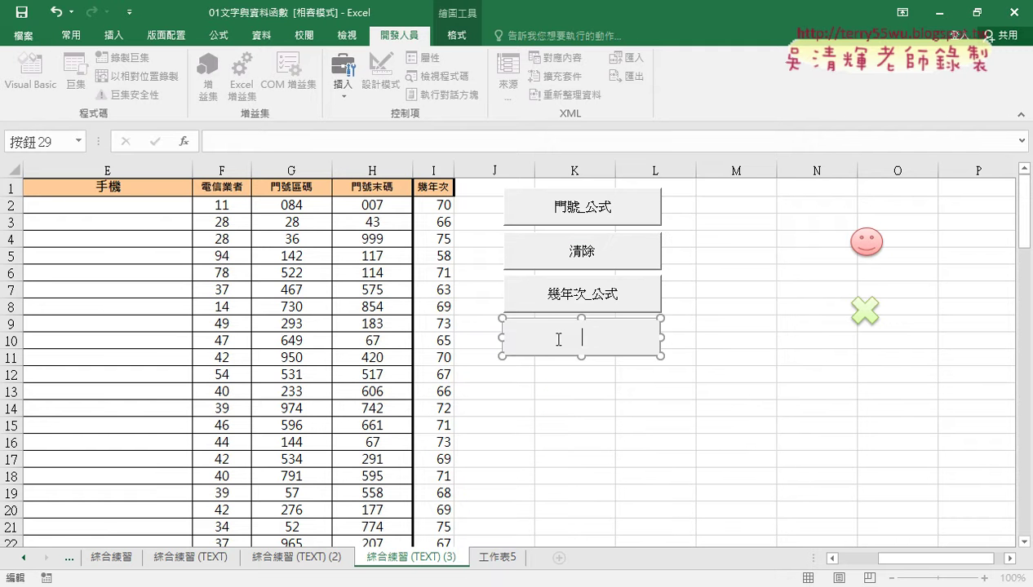
{"action": "key", "text": "ctrl+v"}
{"action": "left_click", "coordinate": [602, 426]}
{"action": "left_click", "coordinate": [590, 339]}
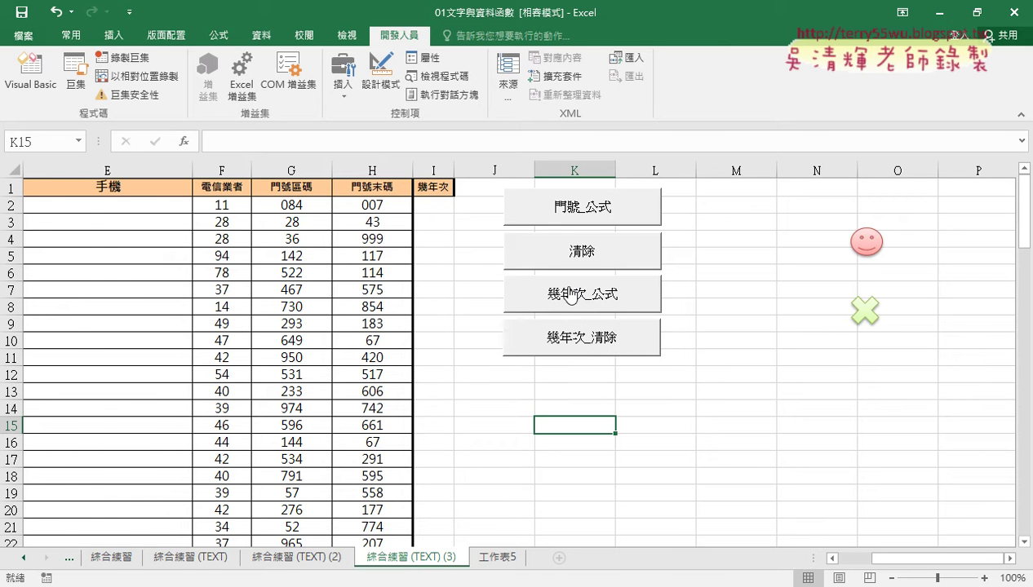
Step: Test all four buttons, filling and clearing columns E and I, ending with both filled
{"action": "left_click", "coordinate": [561, 292]}
{"action": "left_click", "coordinate": [571, 218]}
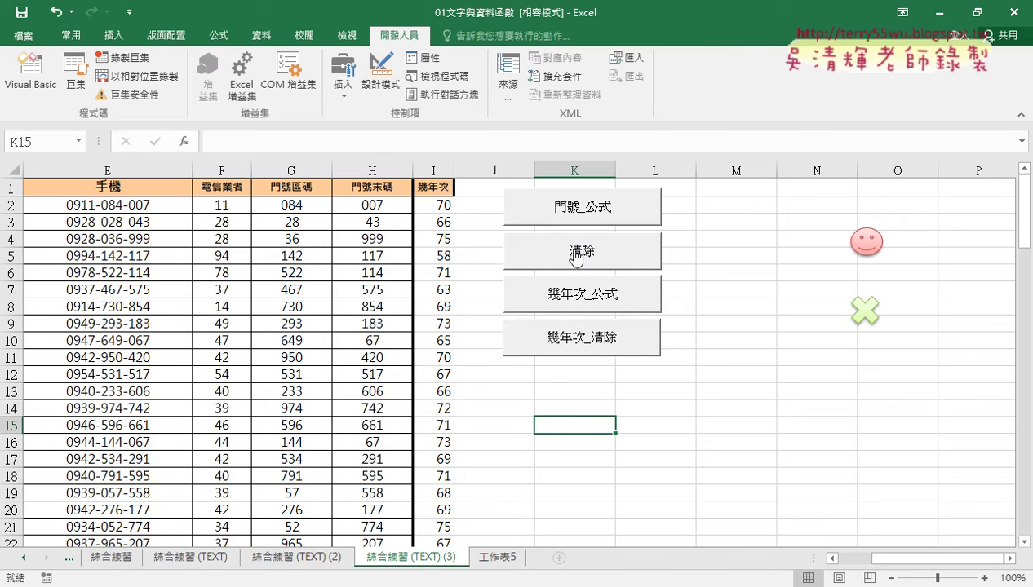
{"action": "left_click", "coordinate": [576, 253]}
{"action": "left_click", "coordinate": [586, 341]}
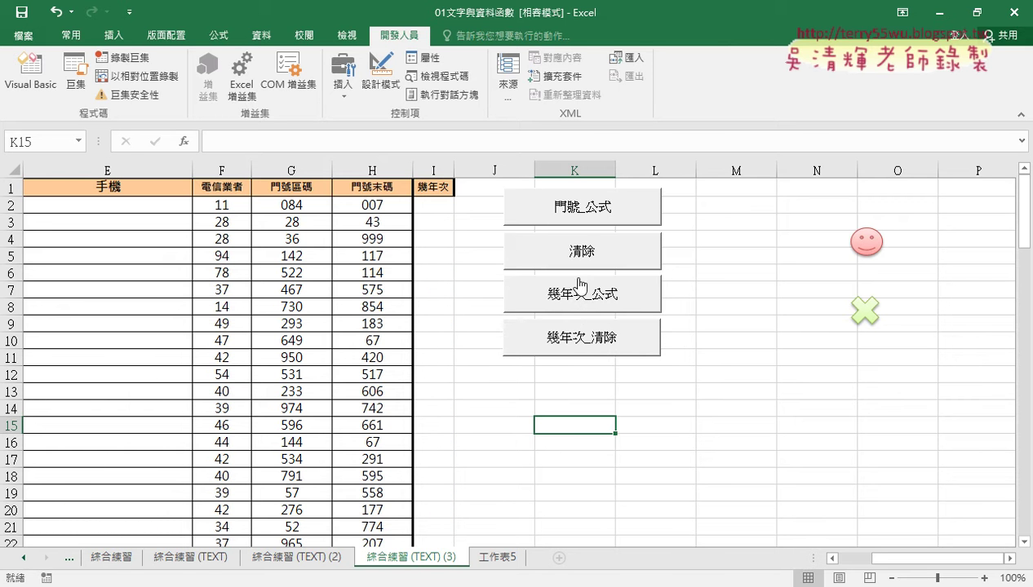
{"action": "left_click", "coordinate": [558, 222]}
{"action": "left_click", "coordinate": [571, 301]}
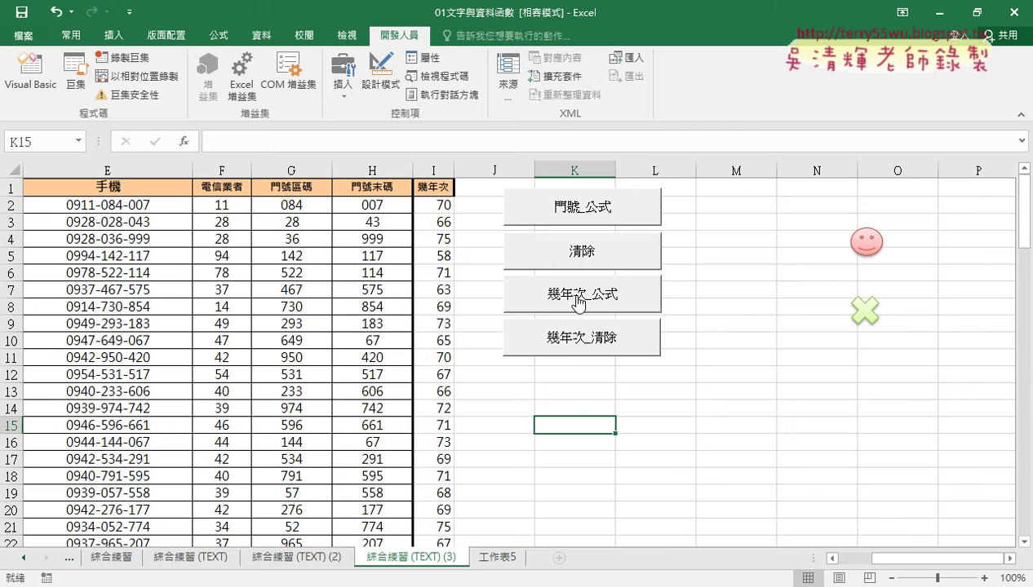